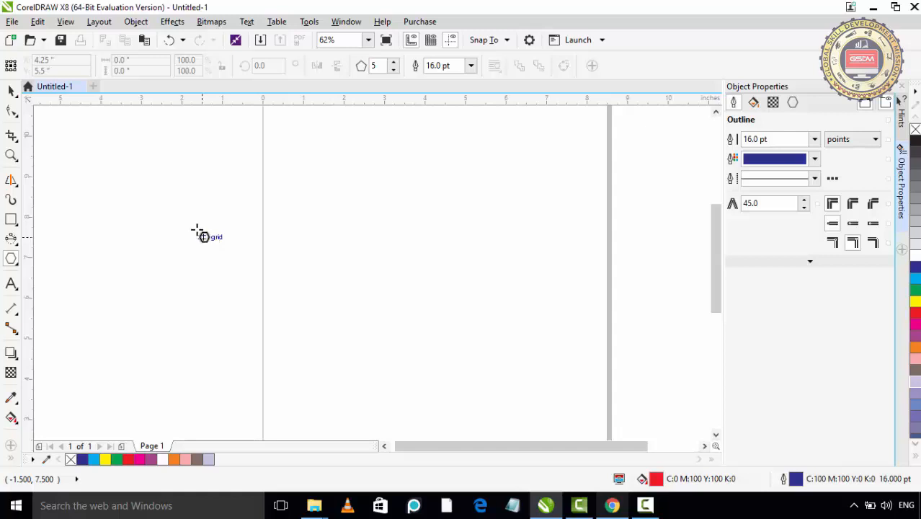
Draw a five-pointed star about 2.85 by 2.49 inches in the upper part of the page
{"action": "left_click", "coordinate": [15, 265]}
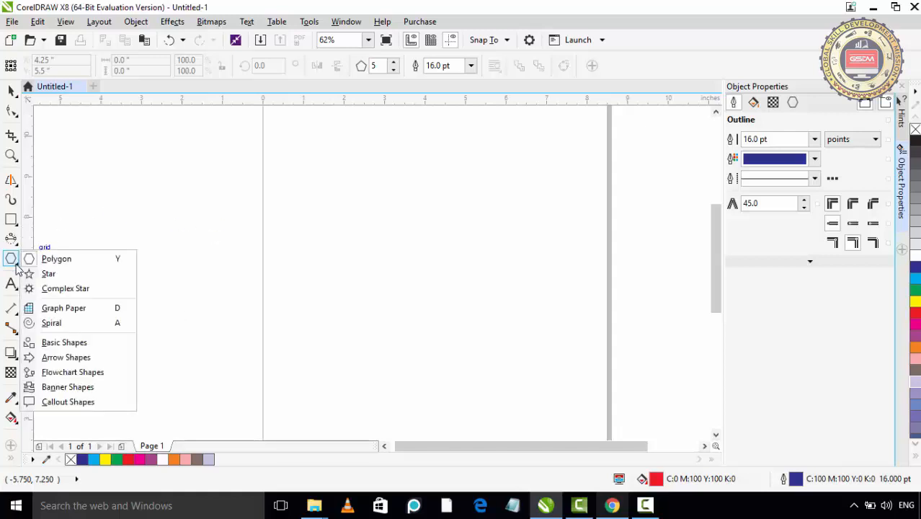
{"action": "left_click", "coordinate": [66, 278]}
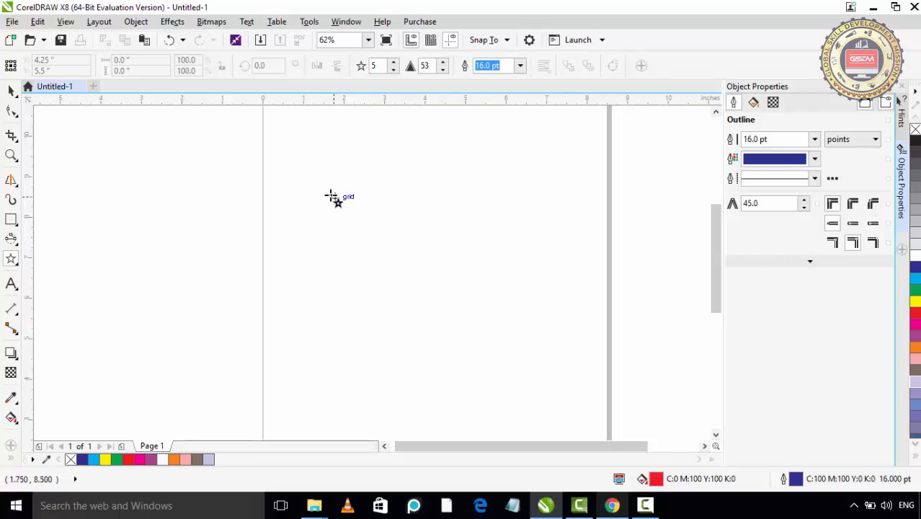
{"action": "left_click_drag", "start_coordinate": [327, 189], "coordinate": [446, 290]}
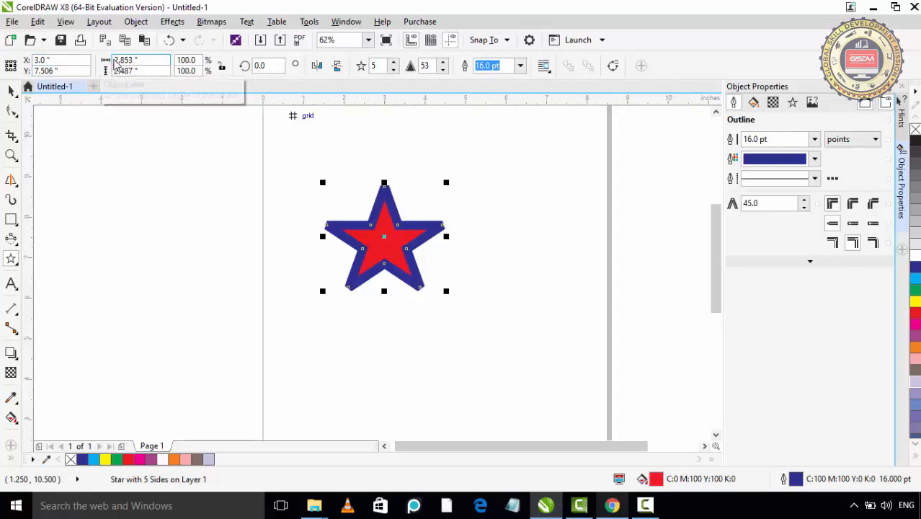
Set the star's width to 4 inches, leaving the height unscaled
{"action": "mouse_move", "coordinate": [114, 59]}
{"action": "left_mouse_down"}
{"action": "mouse_move", "coordinate": [135, 59]}
{"action": "mouse_move", "coordinate": [126, 60]}
{"action": "left_mouse_up"}
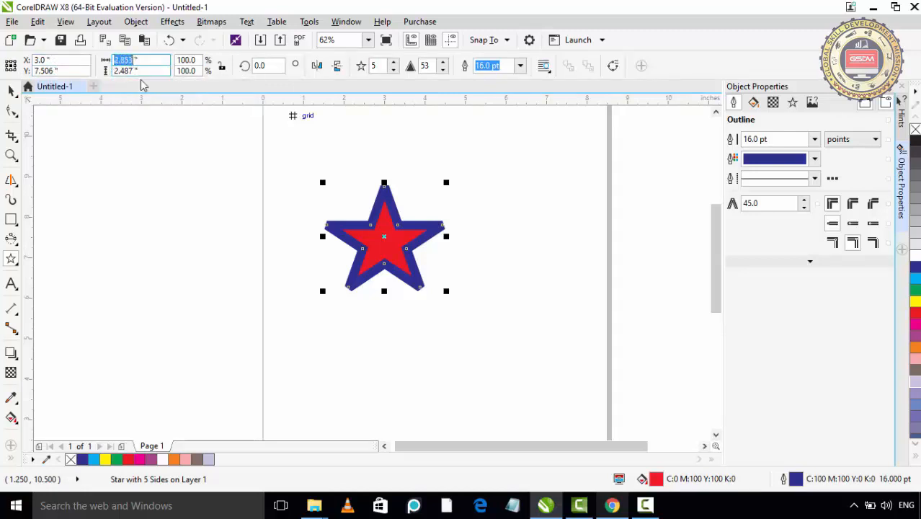
{"action": "type", "text": "4"}
{"action": "key", "text": "Return"}
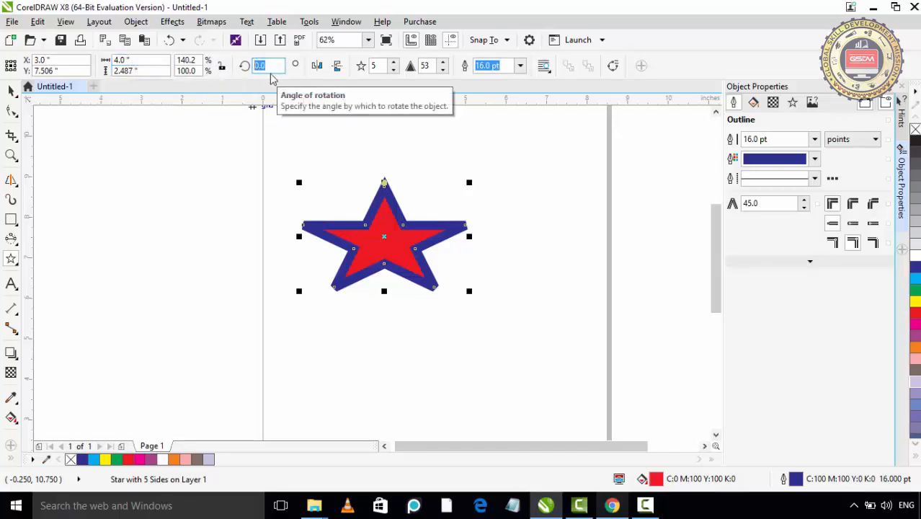
Rotate the star to 15 degrees and try mirroring it horizontally and vertically, flipping it back each time
{"action": "key", "text": "Return"}
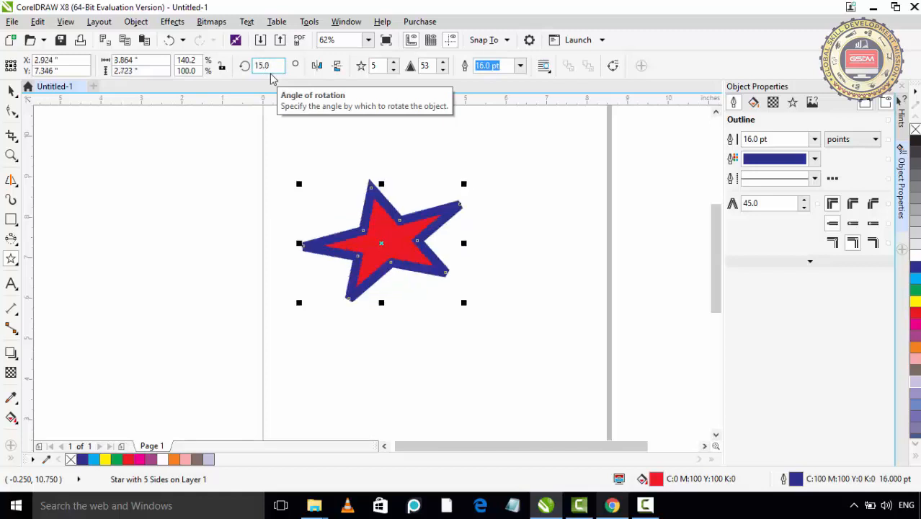
{"action": "left_click", "coordinate": [318, 66]}
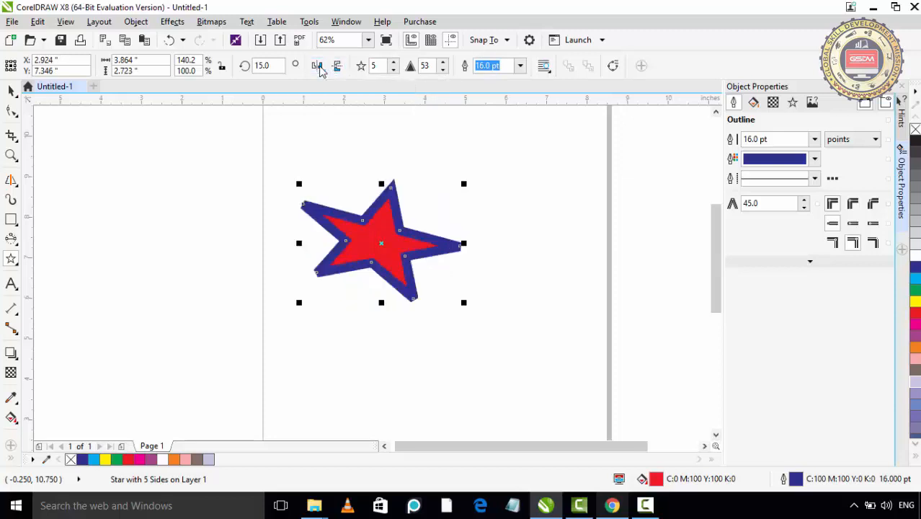
{"action": "left_click", "coordinate": [336, 67]}
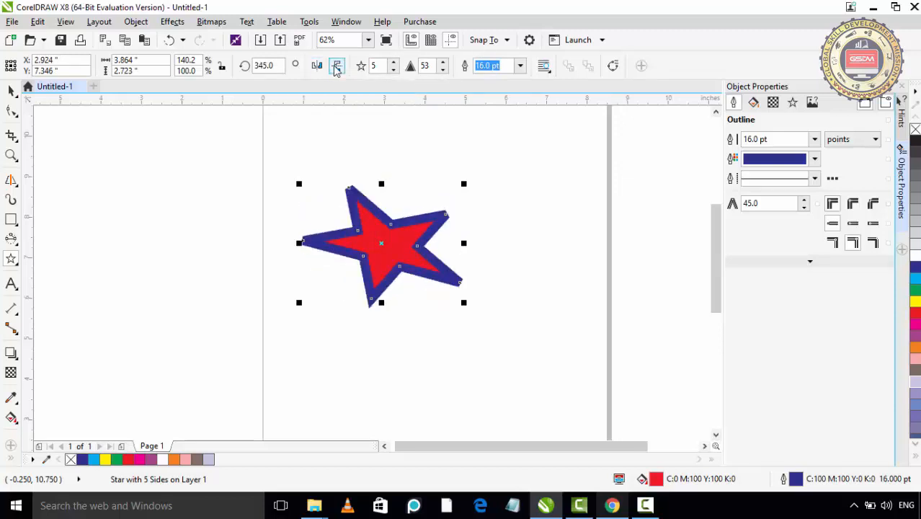
{"action": "left_click", "coordinate": [337, 66]}
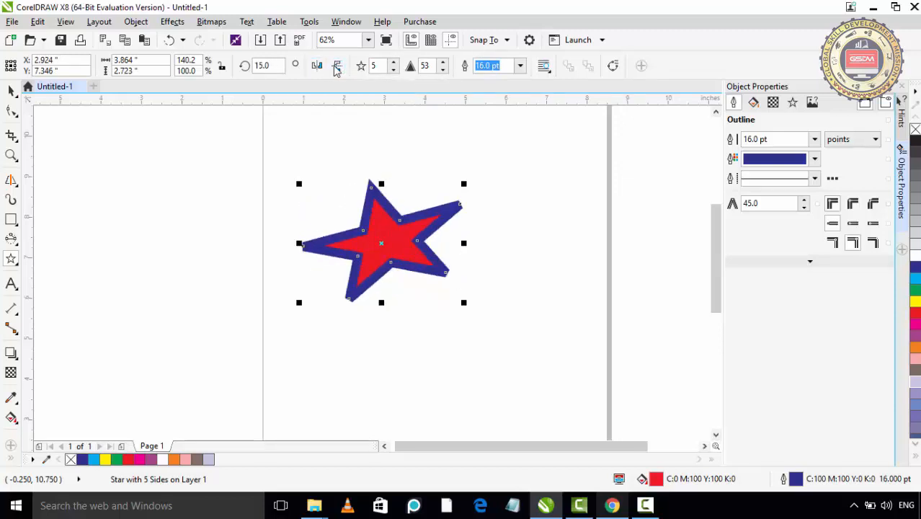
Raise the star's number of points gradually to about 31
{"action": "left_click", "coordinate": [394, 63]}
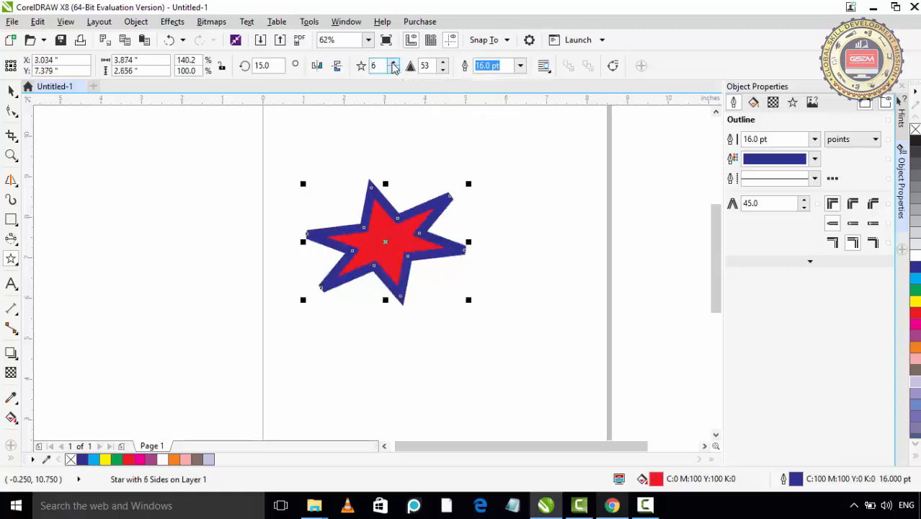
{"action": "left_click", "coordinate": [394, 63]}
{"action": "left_click", "coordinate": [393, 64]}
{"action": "left_click", "coordinate": [394, 63]}
{"action": "left_click", "coordinate": [393, 64]}
{"action": "left_click", "coordinate": [393, 64]}
{"action": "left_click", "coordinate": [393, 63]}
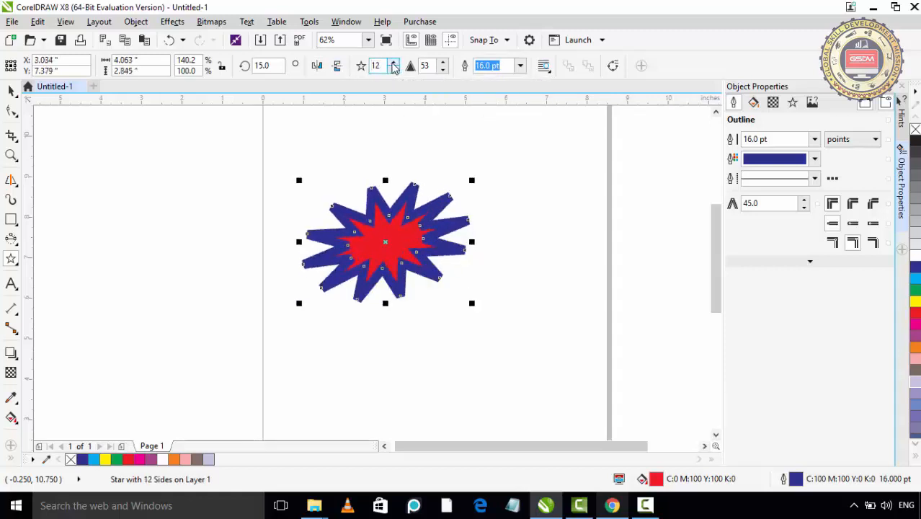
{"action": "left_click", "coordinate": [394, 63]}
{"action": "left_click", "coordinate": [393, 63]}
{"action": "left_click", "coordinate": [394, 64]}
{"action": "left_click", "coordinate": [393, 64]}
{"action": "left_click", "coordinate": [393, 63]}
{"action": "left_click", "coordinate": [393, 63]}
{"action": "left_click", "coordinate": [393, 64]}
{"action": "left_click", "coordinate": [394, 64]}
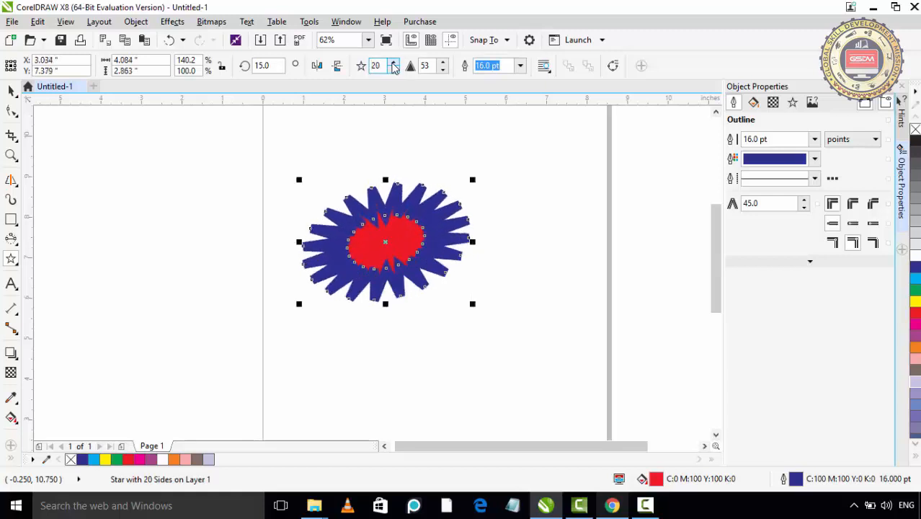
{"action": "left_click", "coordinate": [393, 63]}
{"action": "left_click", "coordinate": [394, 64]}
{"action": "left_click", "coordinate": [394, 63]}
{"action": "left_click", "coordinate": [394, 63]}
{"action": "left_click", "coordinate": [393, 64]}
{"action": "left_click", "coordinate": [394, 63]}
{"action": "left_click", "coordinate": [393, 63]}
{"action": "left_click", "coordinate": [393, 64]}
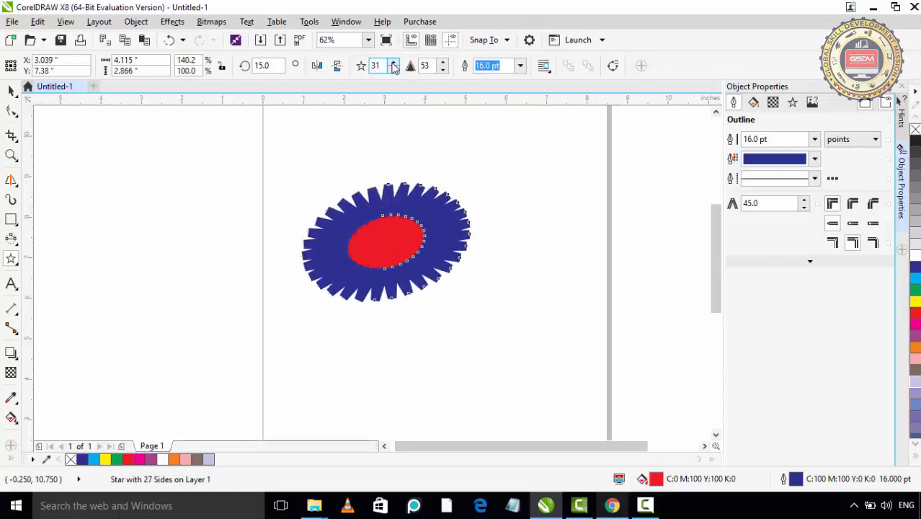
{"action": "left_click", "coordinate": [394, 63]}
Reduce the star's number of points gradually to 3
{"action": "left_click", "coordinate": [394, 70]}
{"action": "left_click", "coordinate": [394, 70]}
{"action": "left_click", "coordinate": [394, 70]}
{"action": "left_click", "coordinate": [394, 70]}
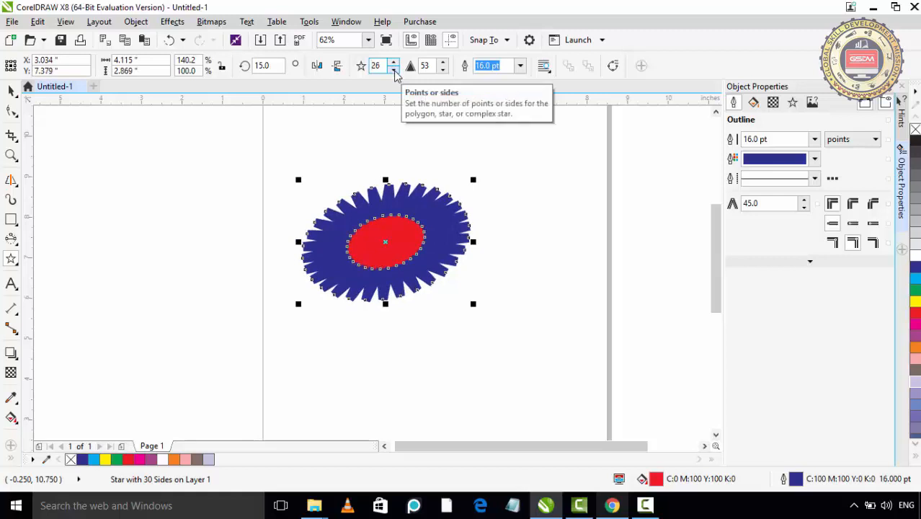
{"action": "left_click", "coordinate": [394, 70]}
{"action": "left_click", "coordinate": [394, 69]}
{"action": "left_click", "coordinate": [394, 70]}
{"action": "left_click", "coordinate": [394, 70]}
{"action": "left_click", "coordinate": [394, 70]}
{"action": "left_click", "coordinate": [394, 69]}
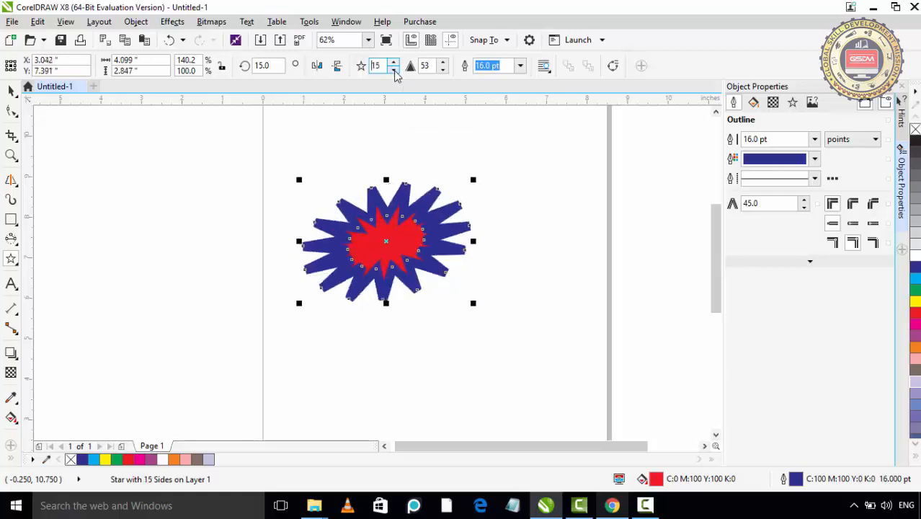
{"action": "left_click", "coordinate": [394, 70]}
{"action": "left_click", "coordinate": [394, 70]}
{"action": "left_click", "coordinate": [394, 70]}
{"action": "left_click", "coordinate": [394, 70]}
{"action": "left_click", "coordinate": [394, 70]}
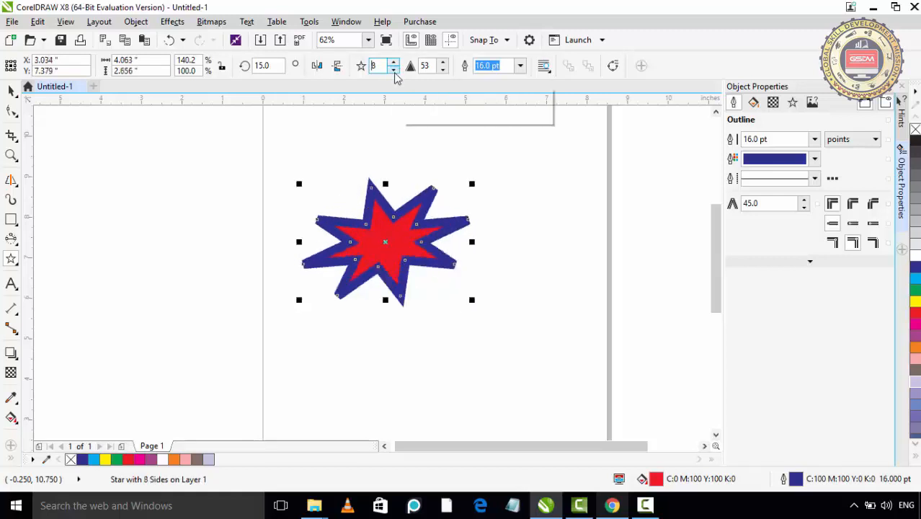
{"action": "left_click", "coordinate": [395, 70]}
{"action": "left_click", "coordinate": [394, 70]}
{"action": "left_click", "coordinate": [395, 69]}
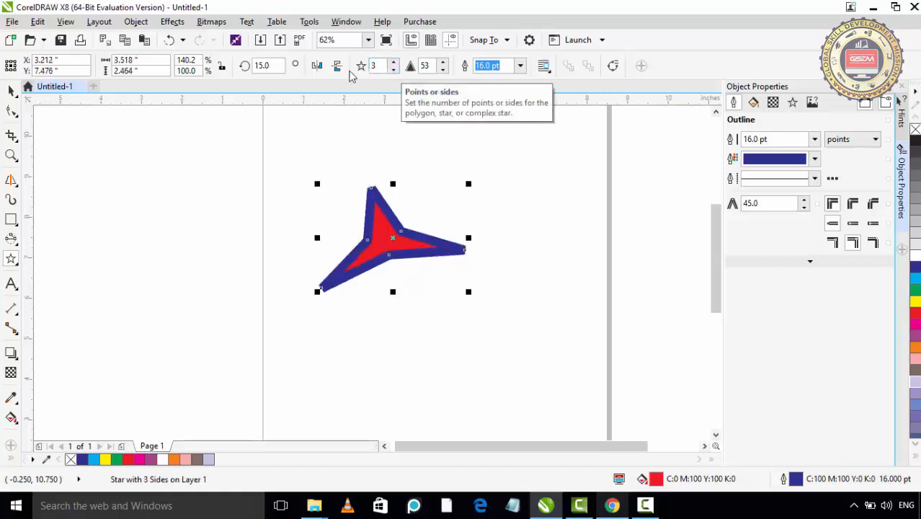
Reset the star's rotation angle to 0 degrees
{"action": "double_click", "coordinate": [259, 65]}
{"action": "type", "text": "0.0"}
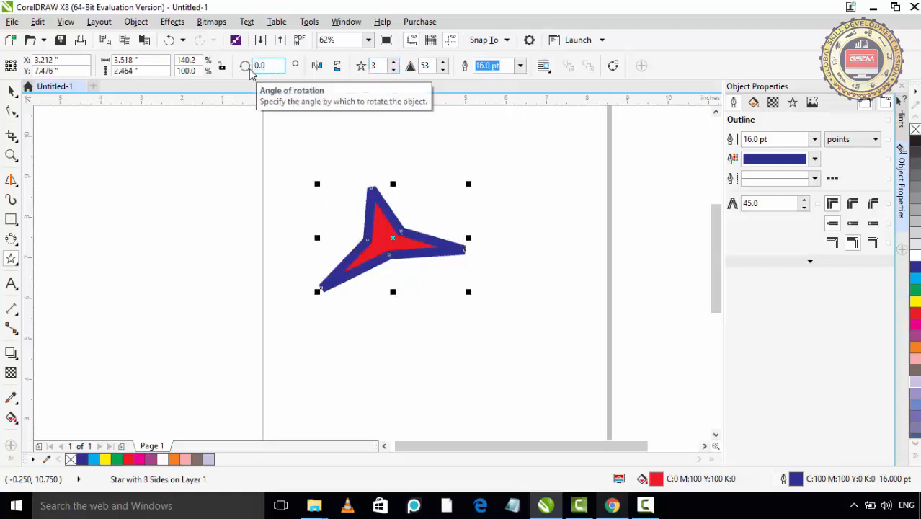
{"action": "key", "text": "Return"}
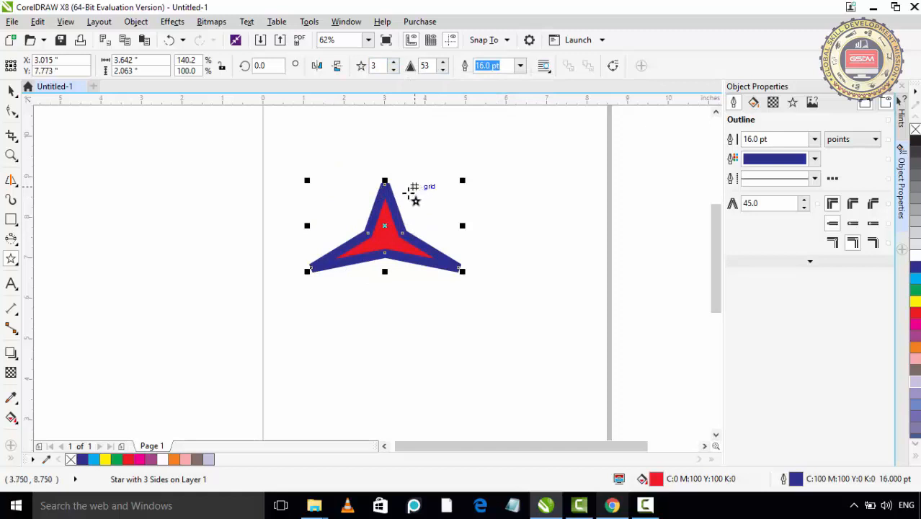
Set the star's number of points to 7
{"action": "left_click", "coordinate": [394, 63]}
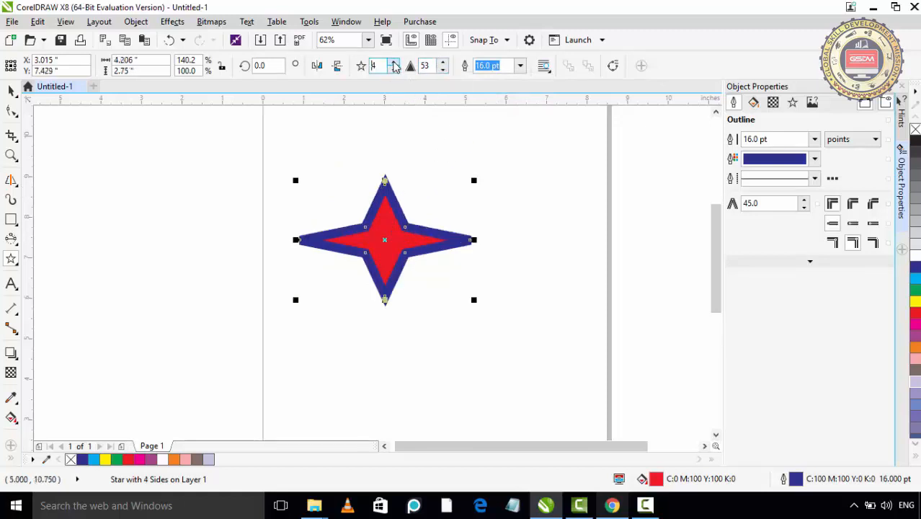
{"action": "left_click", "coordinate": [394, 63]}
{"action": "left_click", "coordinate": [394, 62]}
{"action": "left_click", "coordinate": [394, 62]}
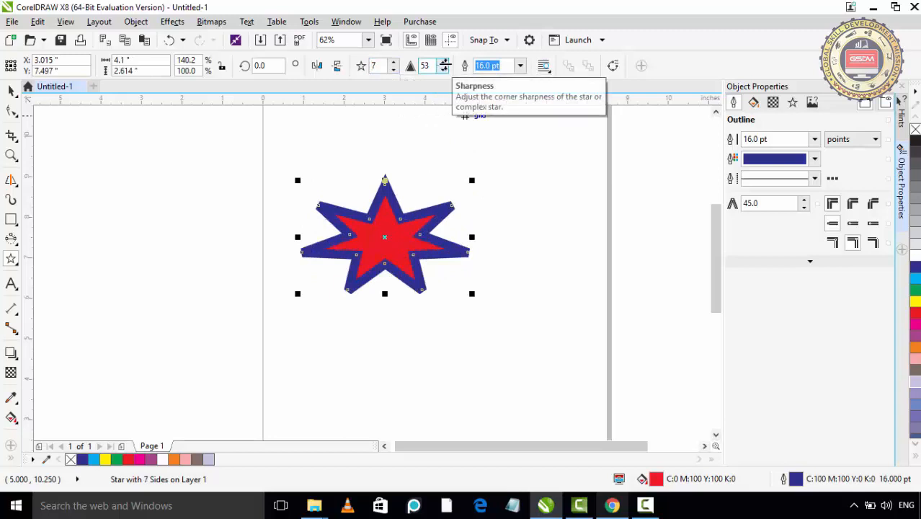
Raise the seven-pointed star's corner sharpness to 68
{"action": "left_click", "coordinate": [444, 63]}
{"action": "left_click", "coordinate": [444, 63]}
{"action": "left_click", "coordinate": [444, 62]}
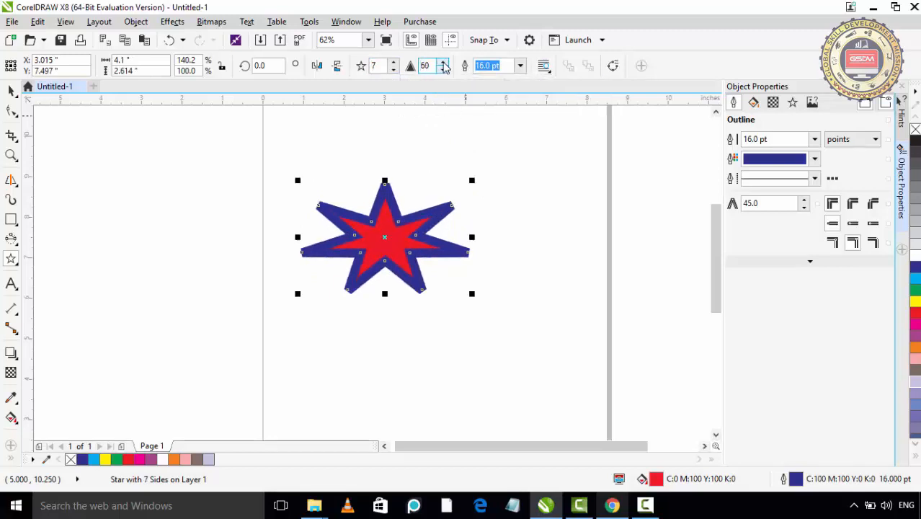
{"action": "left_click", "coordinate": [443, 62]}
{"action": "left_click", "coordinate": [444, 63]}
{"action": "left_click", "coordinate": [444, 63]}
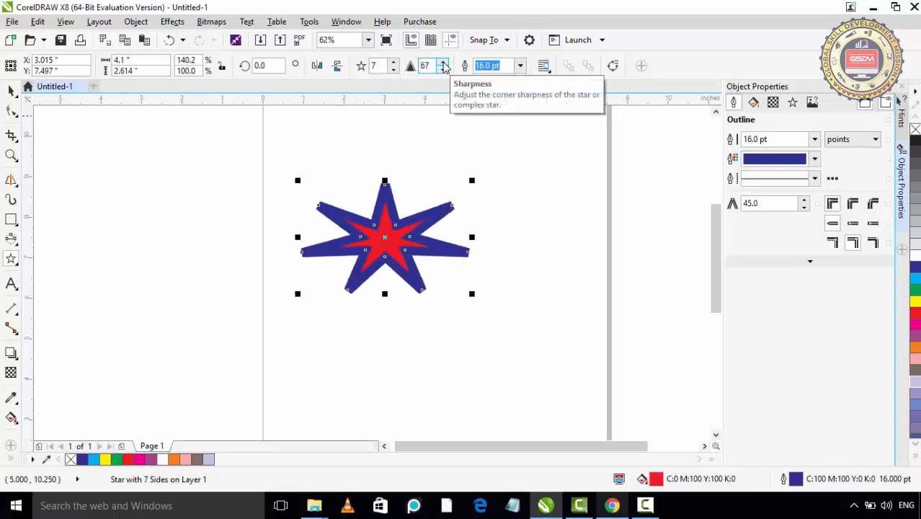
{"action": "left_click", "coordinate": [444, 63]}
{"action": "left_click", "coordinate": [444, 70]}
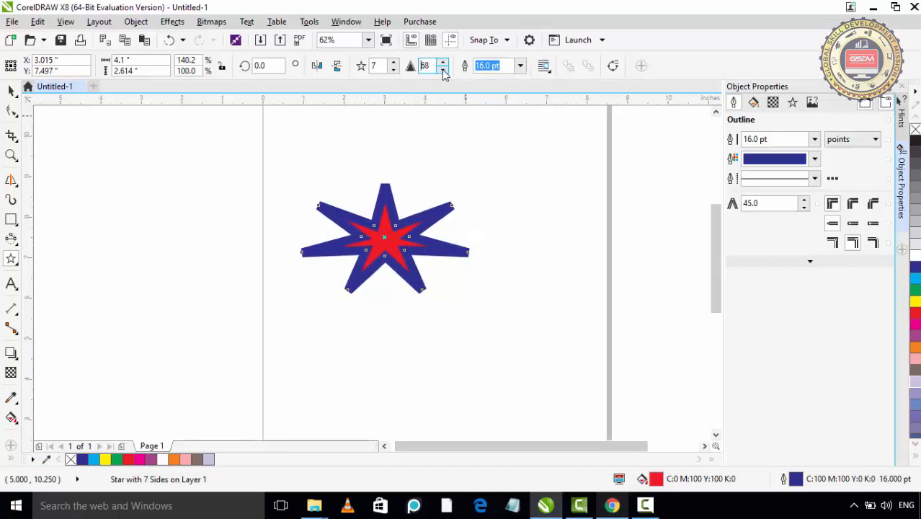
{"action": "left_click", "coordinate": [444, 70]}
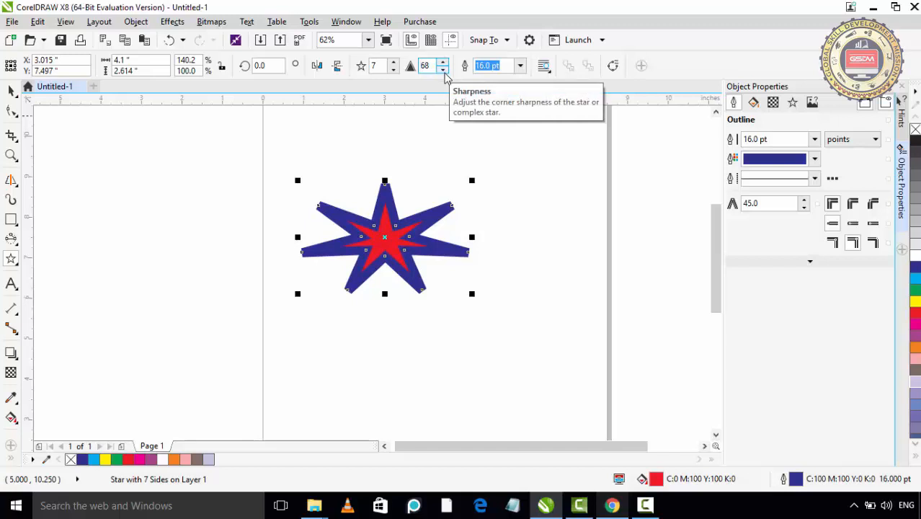
Lower the star's corner sharpness and settle it at 40
{"action": "left_click", "coordinate": [443, 70]}
{"action": "left_click", "coordinate": [443, 70]}
{"action": "left_click", "coordinate": [443, 70]}
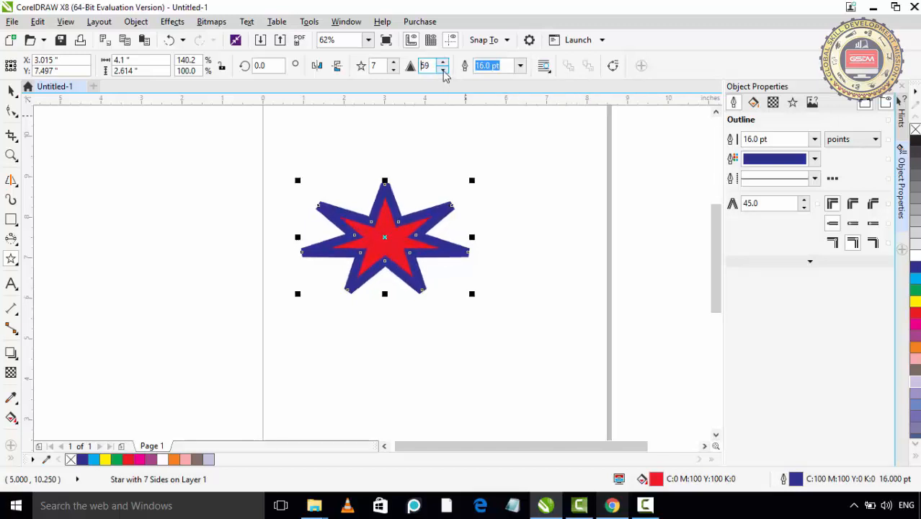
{"action": "left_click", "coordinate": [444, 70]}
{"action": "left_click", "coordinate": [443, 70]}
{"action": "left_click", "coordinate": [443, 69]}
{"action": "left_click", "coordinate": [443, 70]}
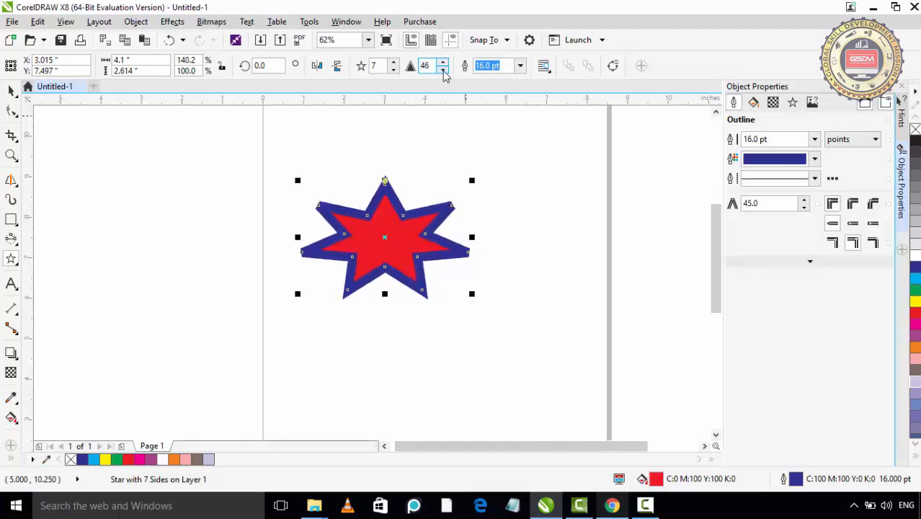
{"action": "left_click", "coordinate": [444, 70]}
{"action": "left_click", "coordinate": [443, 70]}
{"action": "left_click", "coordinate": [443, 70]}
{"action": "left_click", "coordinate": [444, 70]}
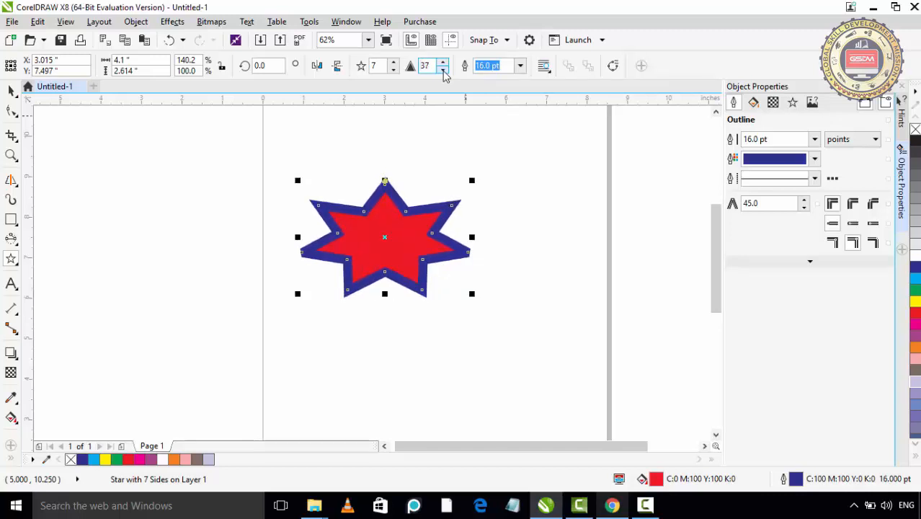
{"action": "left_click", "coordinate": [444, 70]}
{"action": "left_click", "coordinate": [443, 71]}
{"action": "left_click", "coordinate": [443, 71]}
{"action": "left_click", "coordinate": [444, 70]}
{"action": "left_click", "coordinate": [443, 62]}
{"action": "left_click", "coordinate": [443, 63]}
{"action": "left_click", "coordinate": [443, 62]}
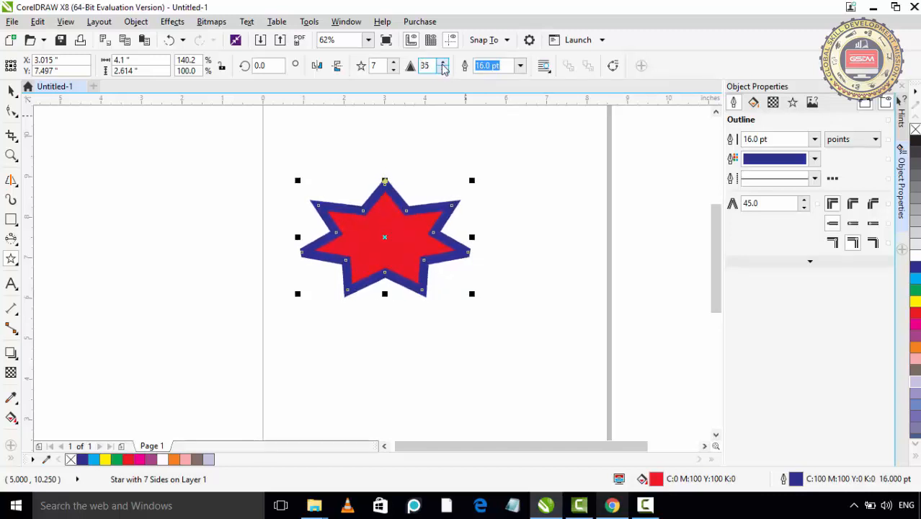
{"action": "left_click", "coordinate": [444, 70]}
{"action": "left_click", "coordinate": [444, 62]}
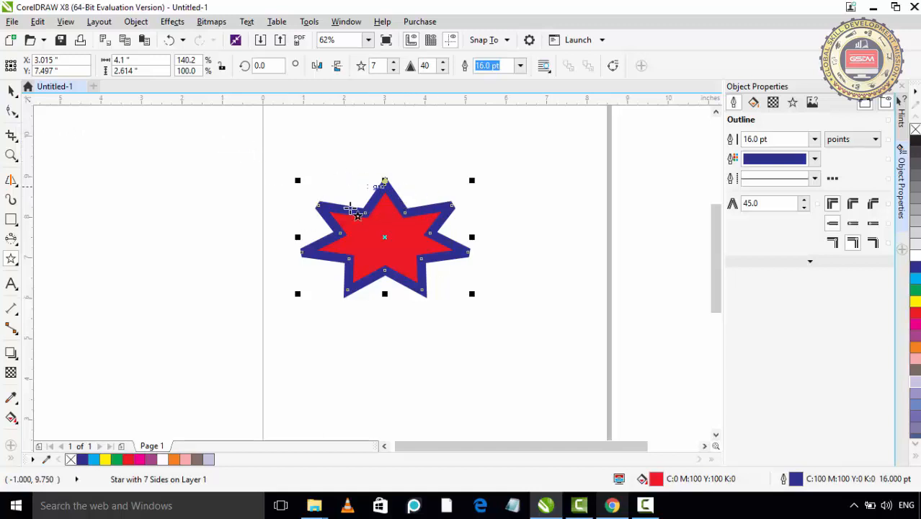
Convert the star to curves and reshape it by pulling the nodes of its upper-left and top tips outward
{"action": "left_click", "coordinate": [612, 67]}
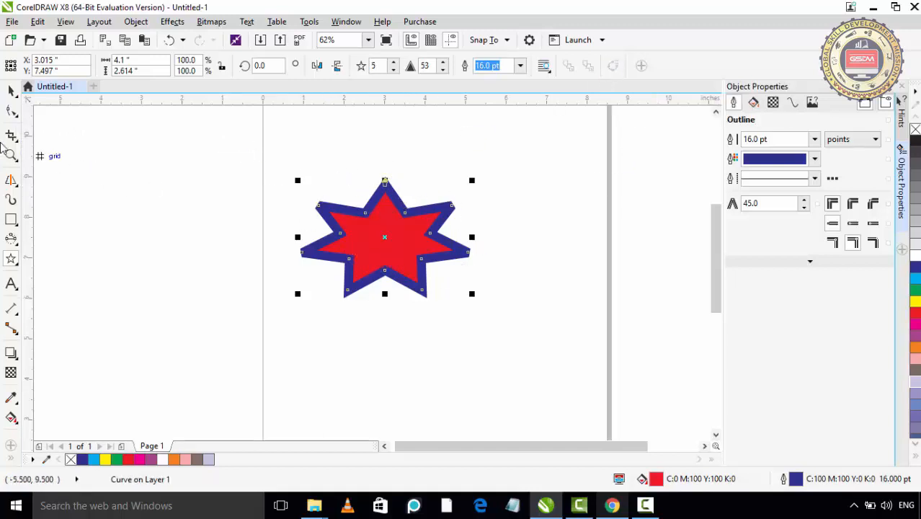
{"action": "left_click", "coordinate": [15, 114]}
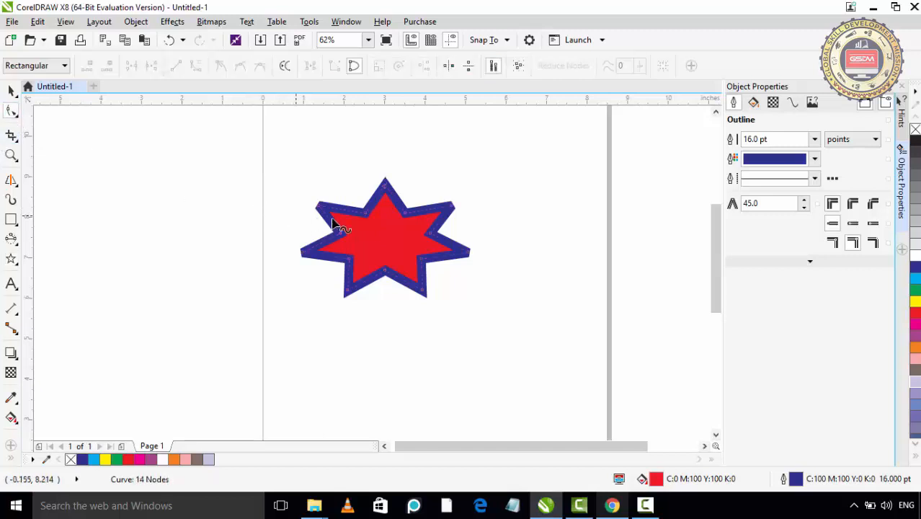
{"action": "left_click_drag", "start_coordinate": [322, 208], "coordinate": [310, 177]}
{"action": "left_click_drag", "start_coordinate": [370, 203], "coordinate": [404, 153]}
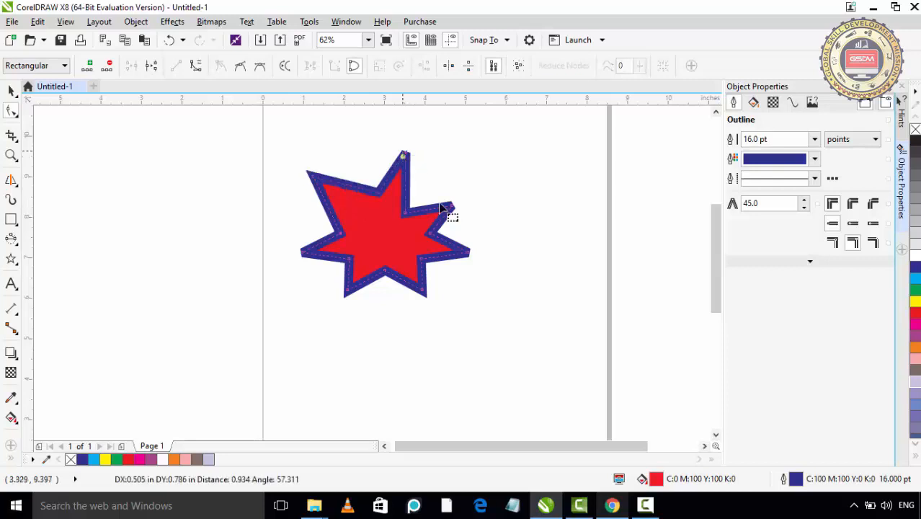
Stretch the star's two right-hand tips, two bottom tips and lower-left tip outward by moving their nodes
{"action": "left_click_drag", "start_coordinate": [441, 207], "coordinate": [487, 176]}
{"action": "left_click_drag", "start_coordinate": [470, 253], "coordinate": [547, 277]}
{"action": "left_click_drag", "start_coordinate": [427, 297], "coordinate": [436, 358]}
{"action": "left_click_drag", "start_coordinate": [348, 294], "coordinate": [345, 369]}
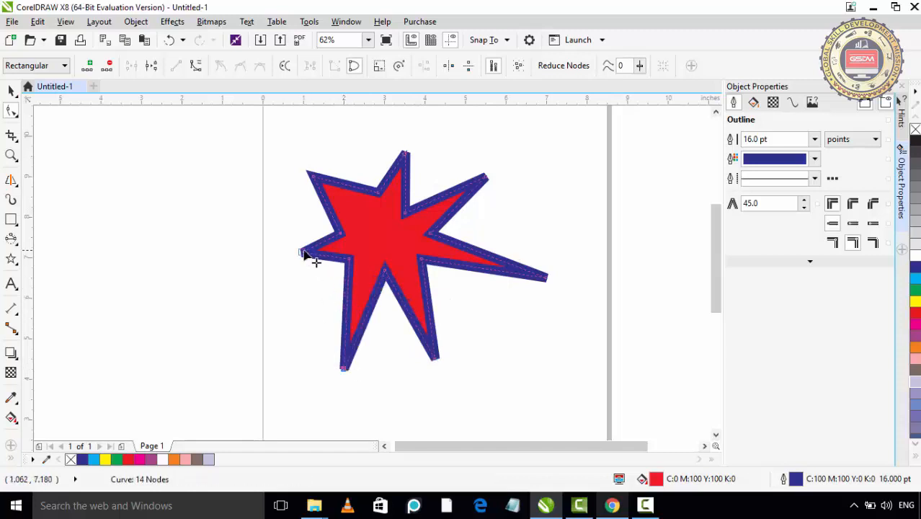
{"action": "left_click_drag", "start_coordinate": [304, 254], "coordinate": [241, 257]}
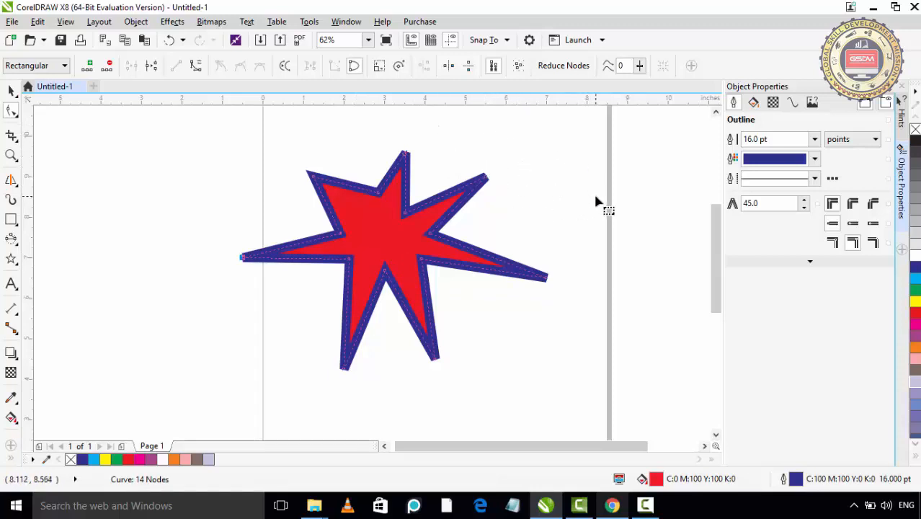
Try several outline and fill colours on the reshaped star, settling on a green outline and a purple fill
{"action": "right_click", "coordinate": [914, 305]}
{"action": "right_click", "coordinate": [916, 321]}
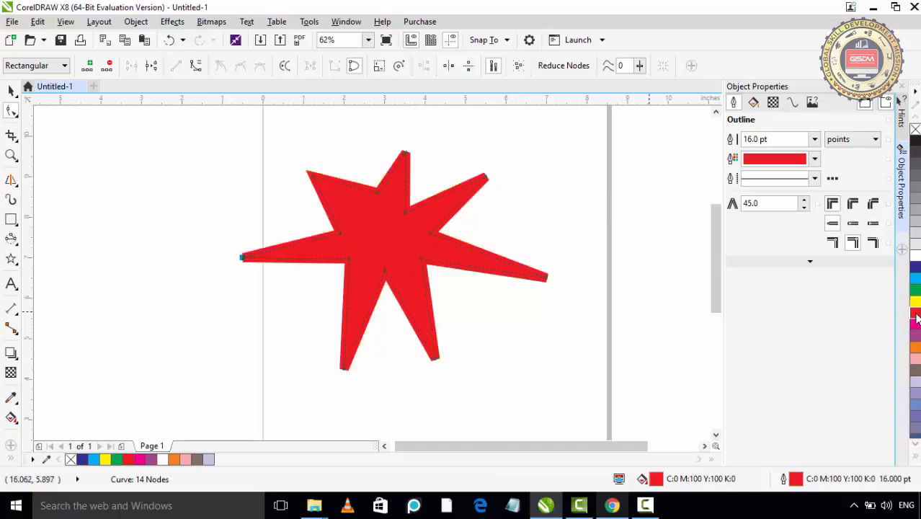
{"action": "right_click", "coordinate": [915, 289]}
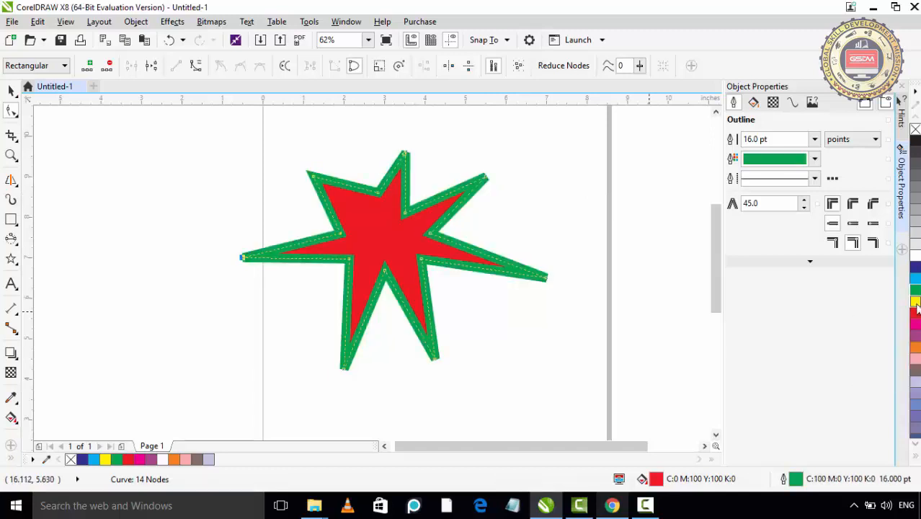
{"action": "left_click", "coordinate": [915, 301]}
{"action": "left_click", "coordinate": [915, 321]}
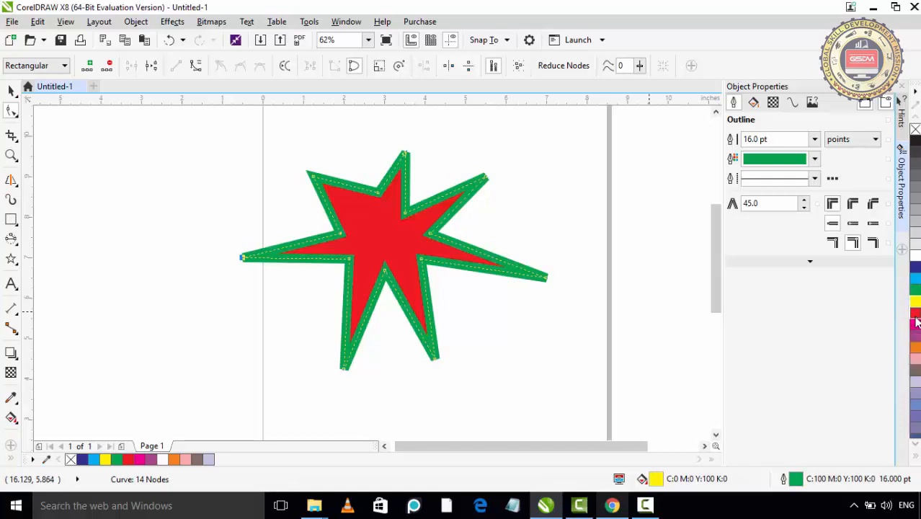
{"action": "left_click", "coordinate": [915, 325]}
{"action": "left_click", "coordinate": [915, 337]}
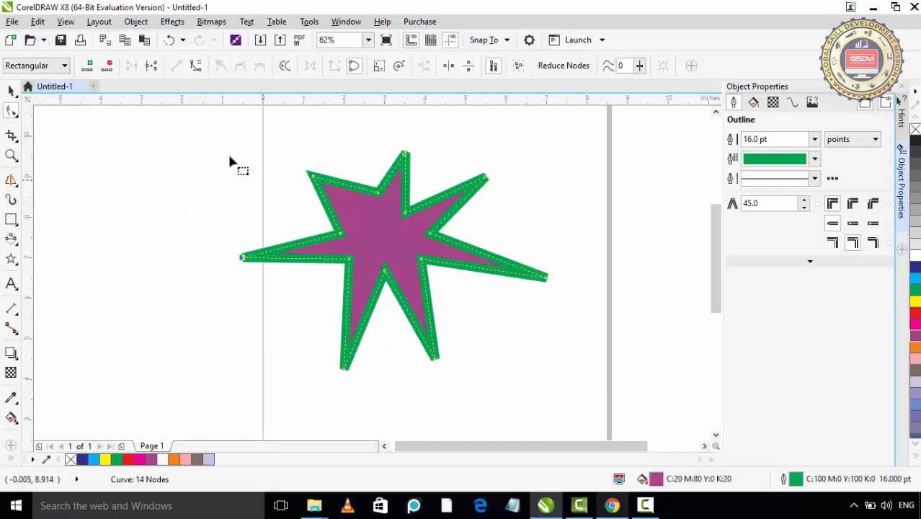
Delete the reshaped star and draw a nine-pointed complex star about 3.45 by 3.15 inches on the page
{"action": "left_click_drag", "start_coordinate": [170, 141], "coordinate": [594, 386]}
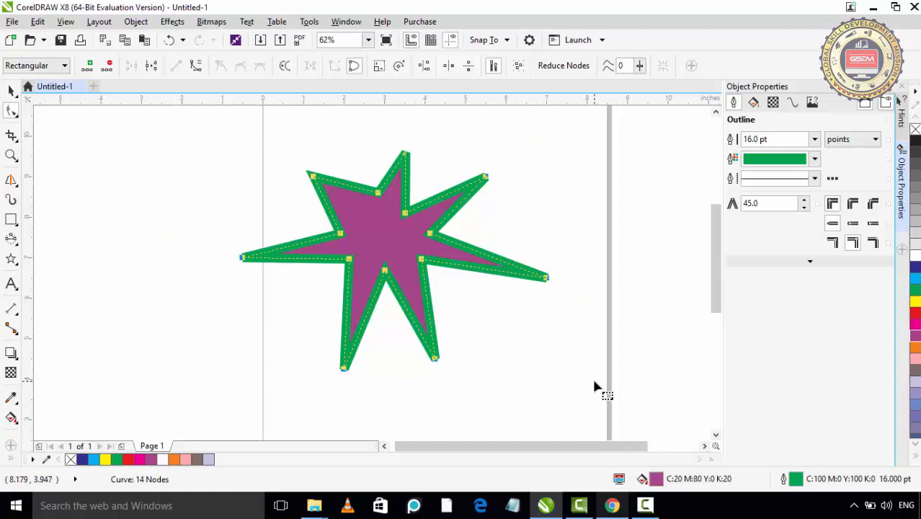
{"action": "key", "text": "Delete"}
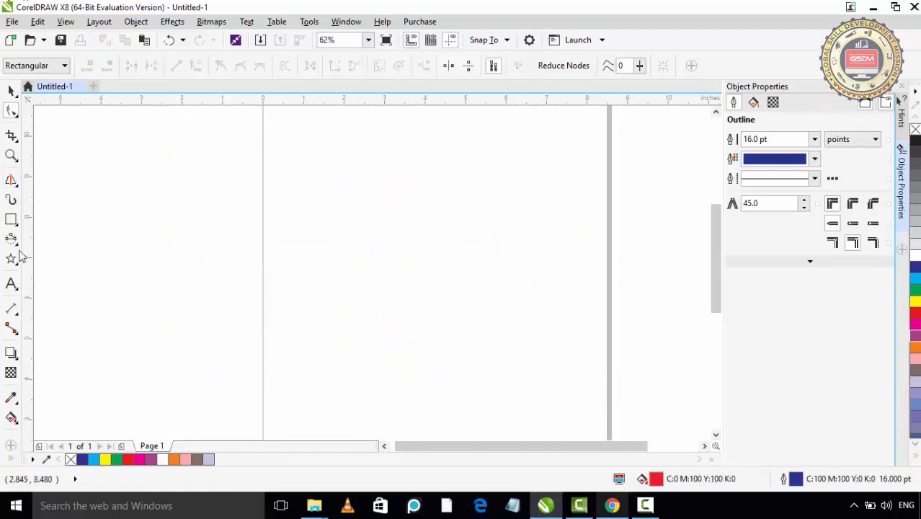
{"action": "left_click", "coordinate": [17, 265]}
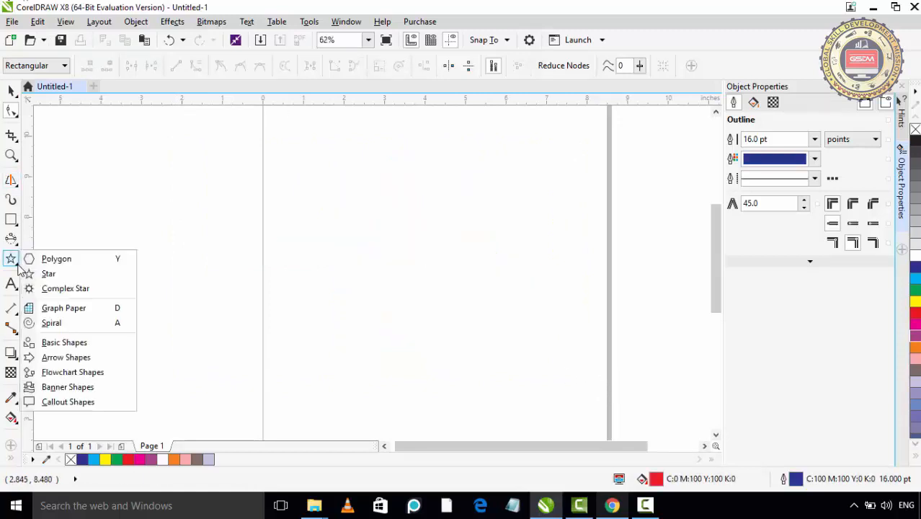
{"action": "left_click", "coordinate": [65, 288]}
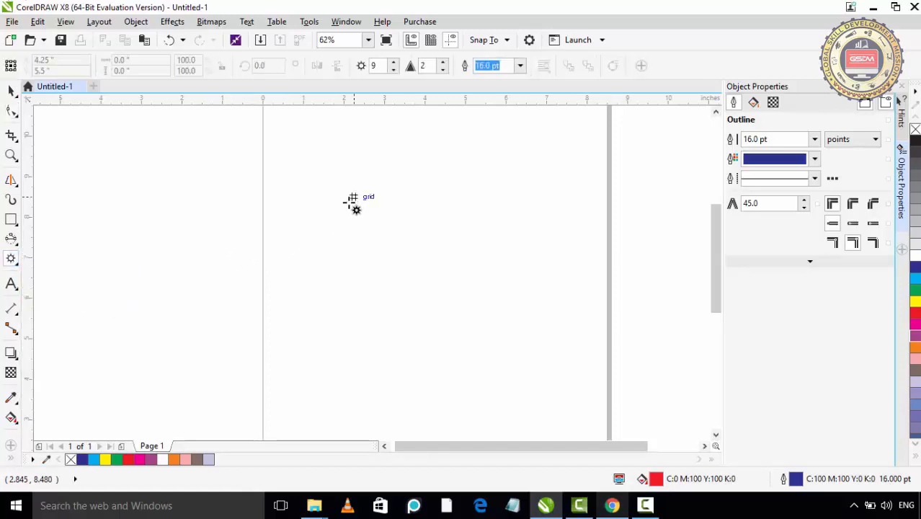
{"action": "left_click_drag", "start_coordinate": [365, 196], "coordinate": [509, 328]}
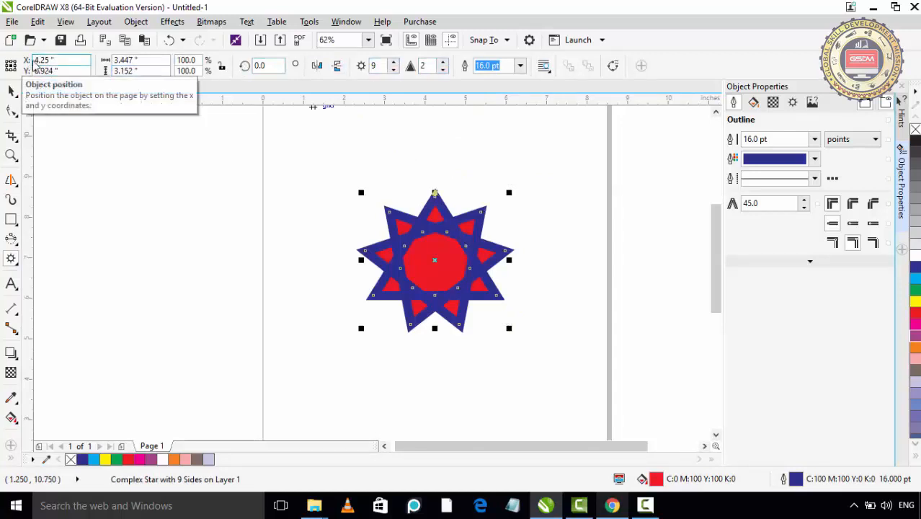
Set the complex star's horizontal position to 6.25 inches and move it back to about 3.97 inches
{"action": "left_click", "coordinate": [36, 62]}
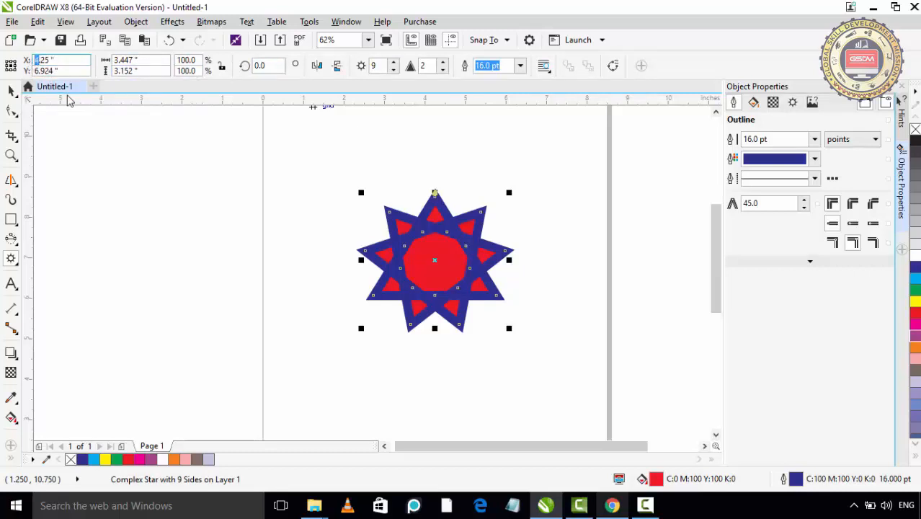
{"action": "key", "text": "Return"}
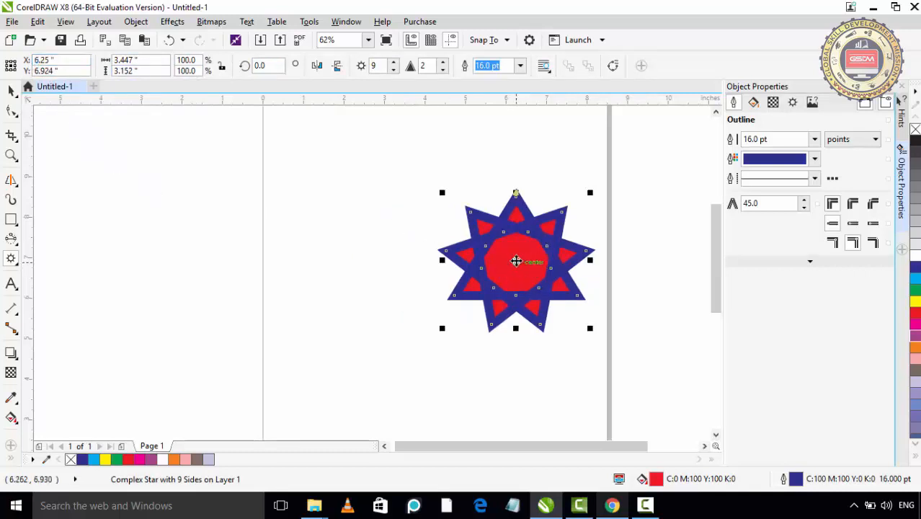
{"action": "left_click_drag", "start_coordinate": [516, 261], "coordinate": [425, 273]}
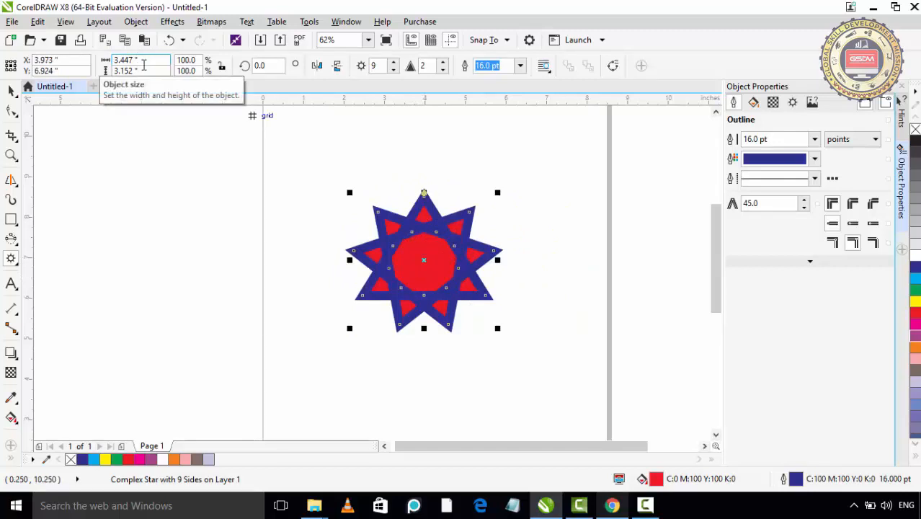
Rotate the complex star by 15 degrees
{"action": "left_click", "coordinate": [272, 66]}
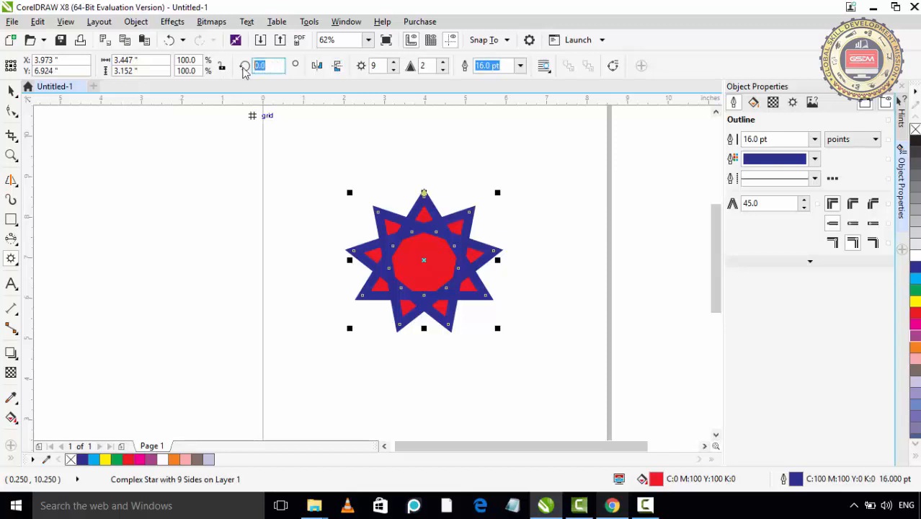
{"action": "type", "text": "15"}
{"action": "key", "text": "Return"}
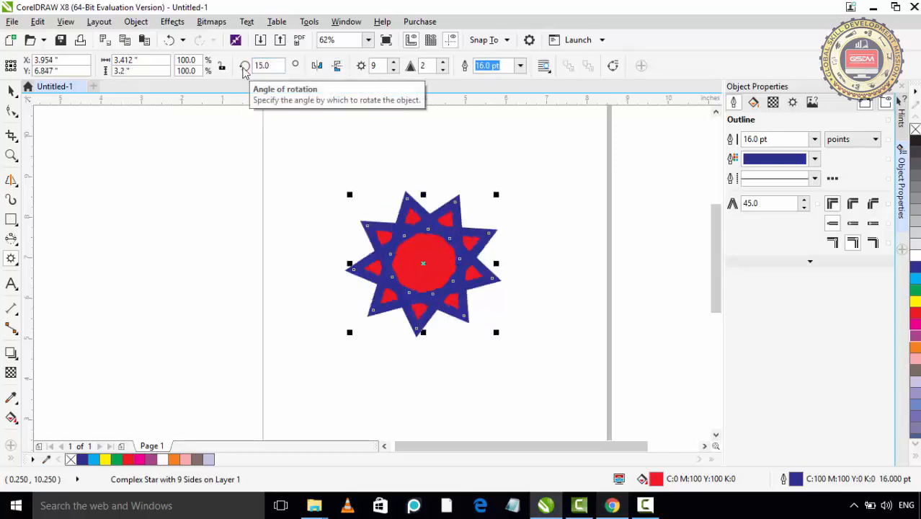
Mirror the complex star horizontally and back, and flip it vertically several times, leaving it vertically mirrored
{"action": "left_click", "coordinate": [319, 69]}
{"action": "left_click", "coordinate": [319, 69]}
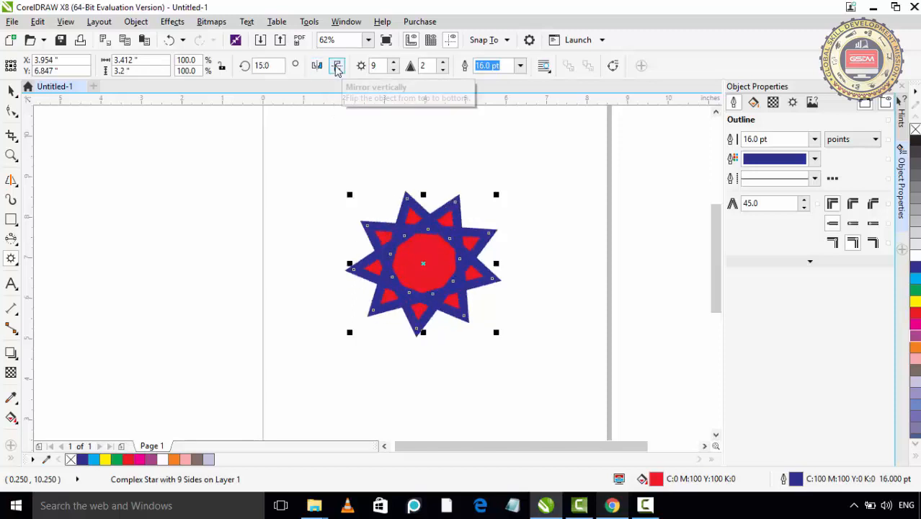
{"action": "left_click", "coordinate": [337, 67]}
{"action": "left_click", "coordinate": [337, 67]}
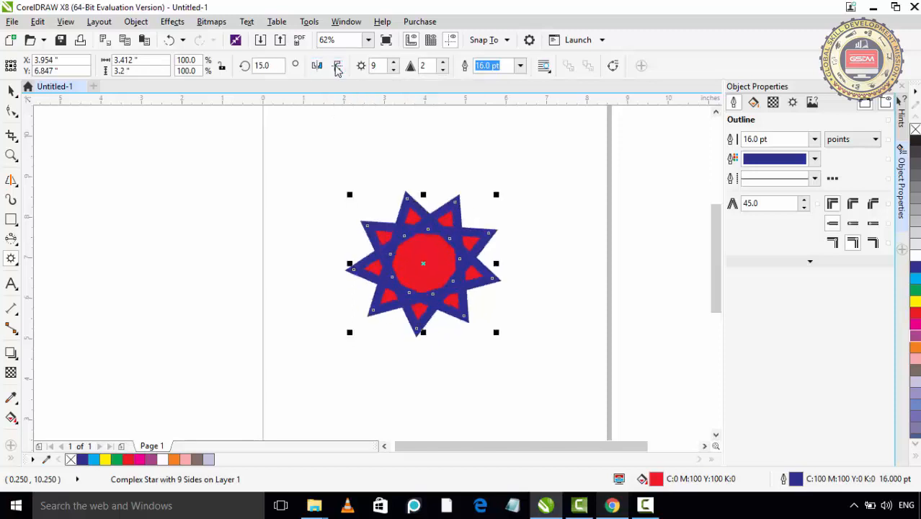
{"action": "left_click", "coordinate": [339, 67]}
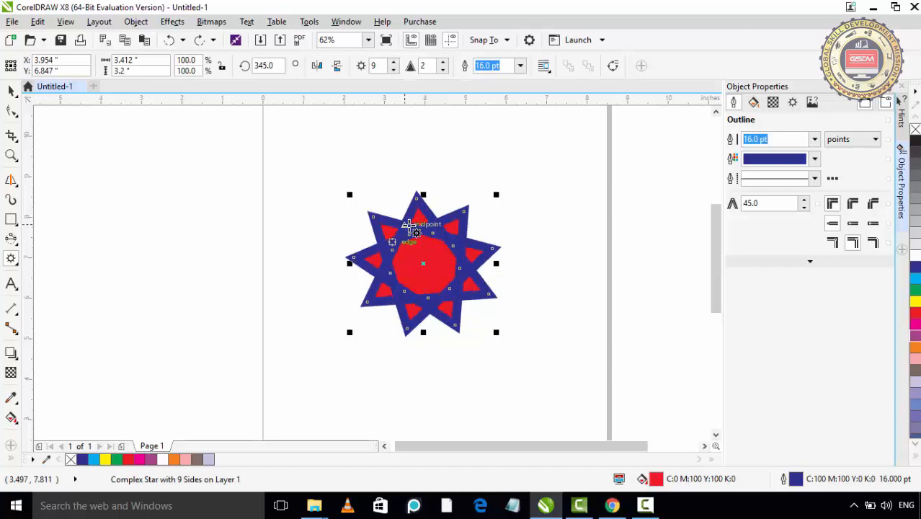
Increase the complex star's number of points to 20
{"action": "left_click", "coordinate": [394, 63]}
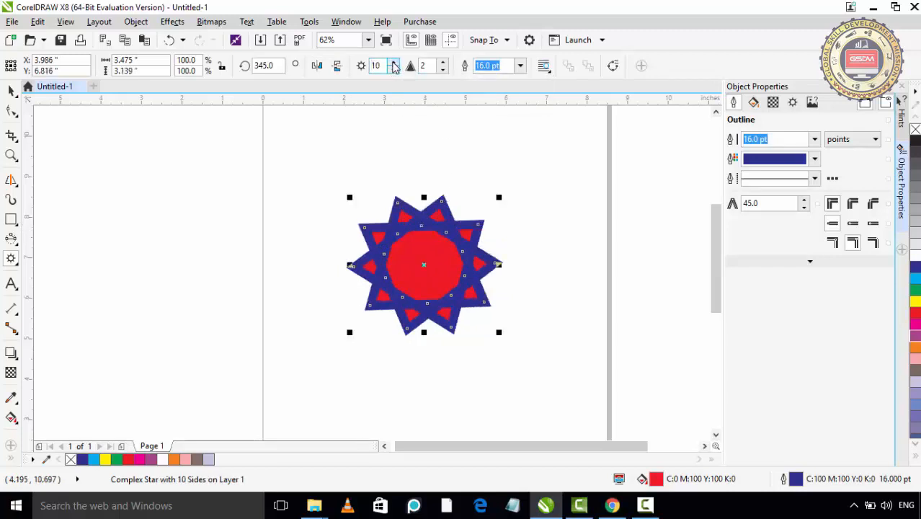
{"action": "left_click", "coordinate": [393, 63]}
{"action": "left_click", "coordinate": [393, 62]}
{"action": "left_click", "coordinate": [394, 63]}
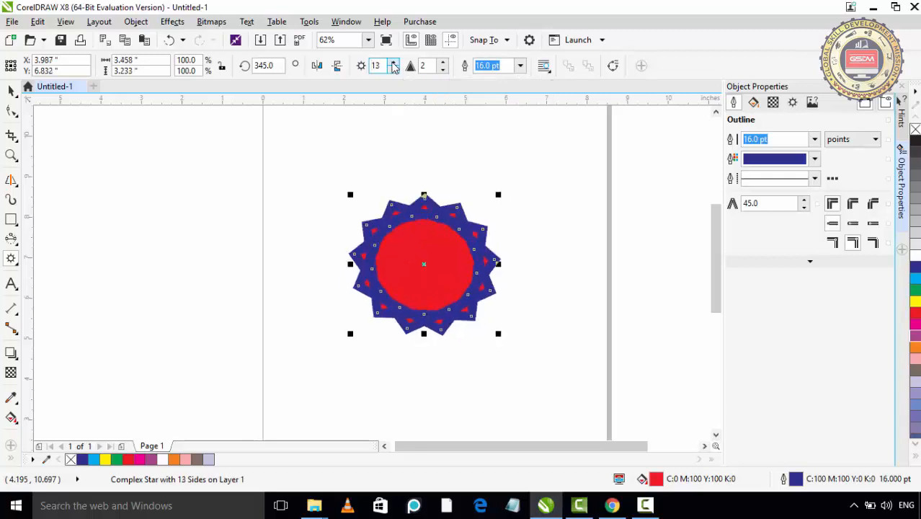
{"action": "left_click", "coordinate": [393, 63]}
{"action": "left_click", "coordinate": [394, 62]}
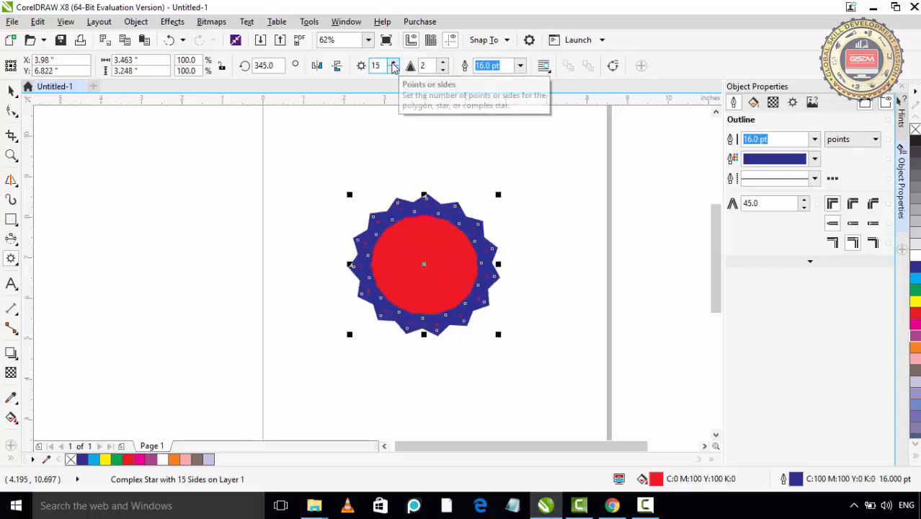
{"action": "left_click", "coordinate": [394, 62]}
{"action": "left_click", "coordinate": [394, 62]}
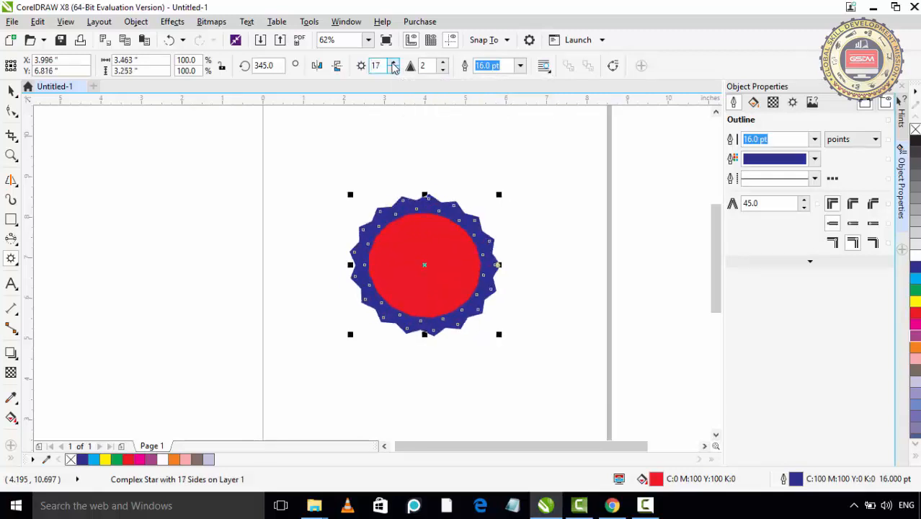
{"action": "left_click", "coordinate": [393, 63]}
{"action": "left_click", "coordinate": [393, 63]}
{"action": "left_click", "coordinate": [393, 63]}
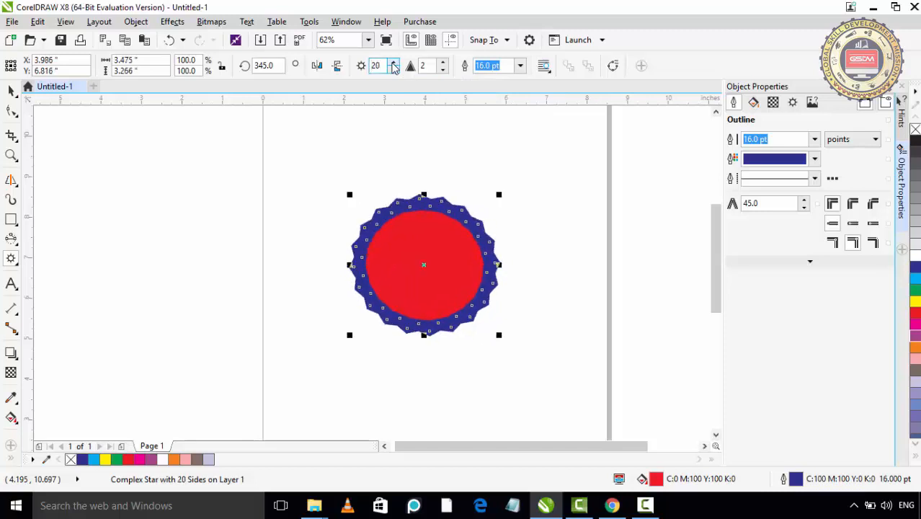
Vary the 20-pointed complex star's sharpness up to 8 and settle it at 6
{"action": "left_click", "coordinate": [444, 62]}
{"action": "left_click", "coordinate": [444, 63]}
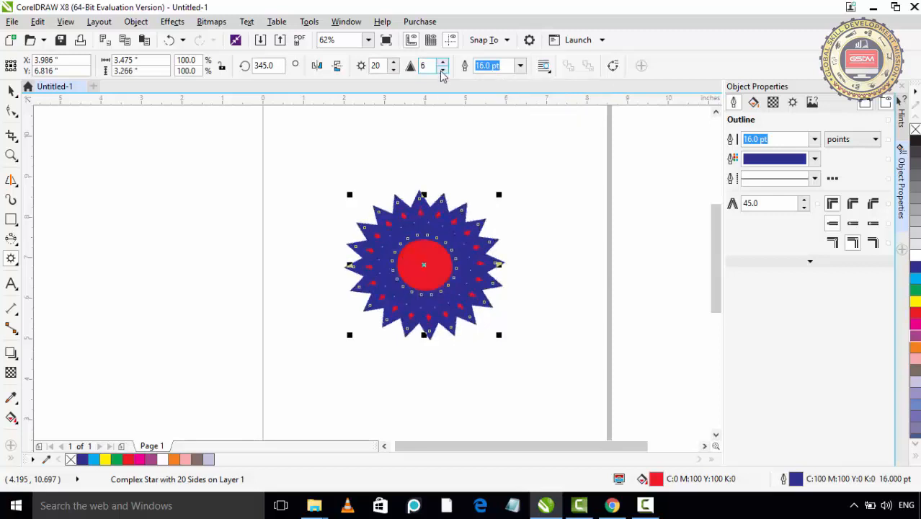
{"action": "left_click", "coordinate": [443, 62]}
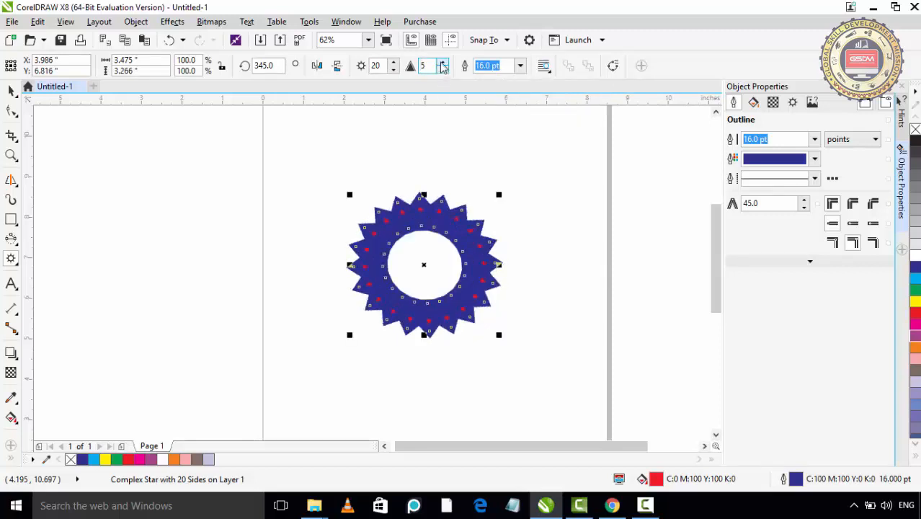
{"action": "double_click", "coordinate": [443, 62]}
{"action": "left_click", "coordinate": [443, 62]}
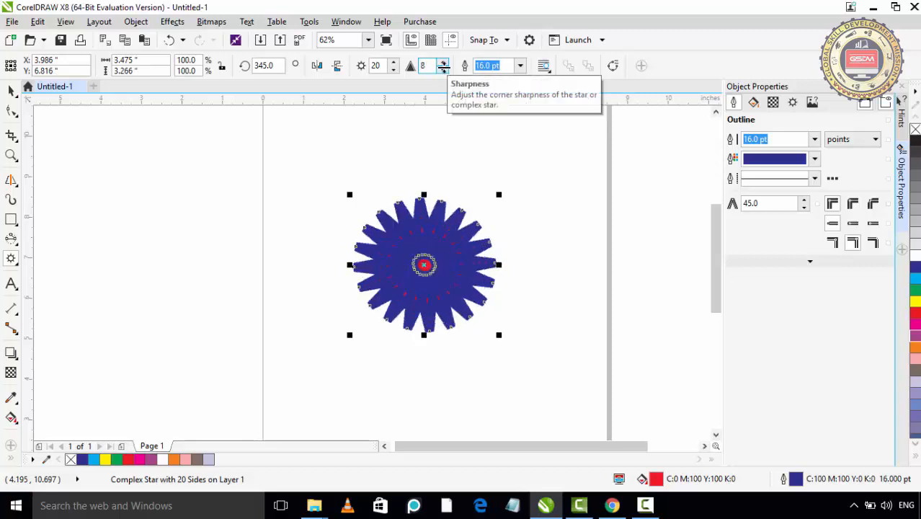
{"action": "left_click", "coordinate": [443, 70]}
{"action": "left_click", "coordinate": [443, 70]}
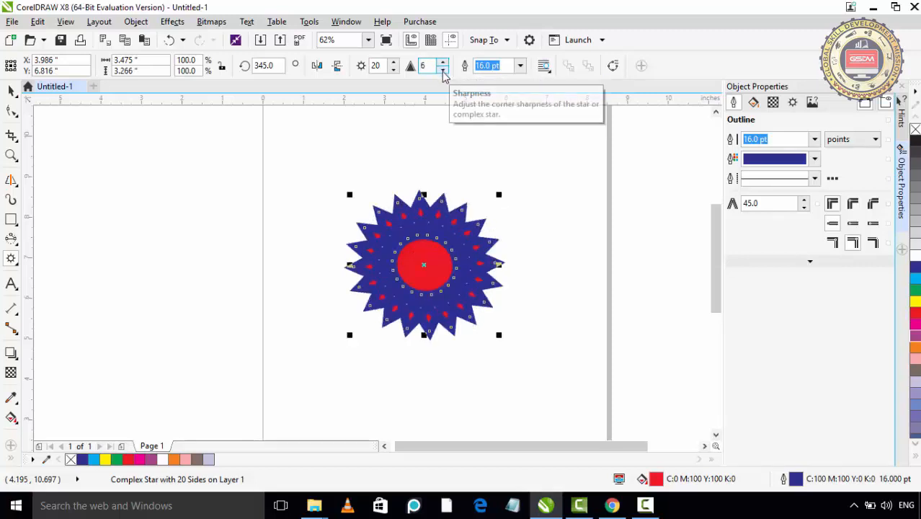
Try outline widths of 2, 1.5 and 4 pt on the complex star and settle on 12 pt
{"action": "left_click", "coordinate": [520, 66]}
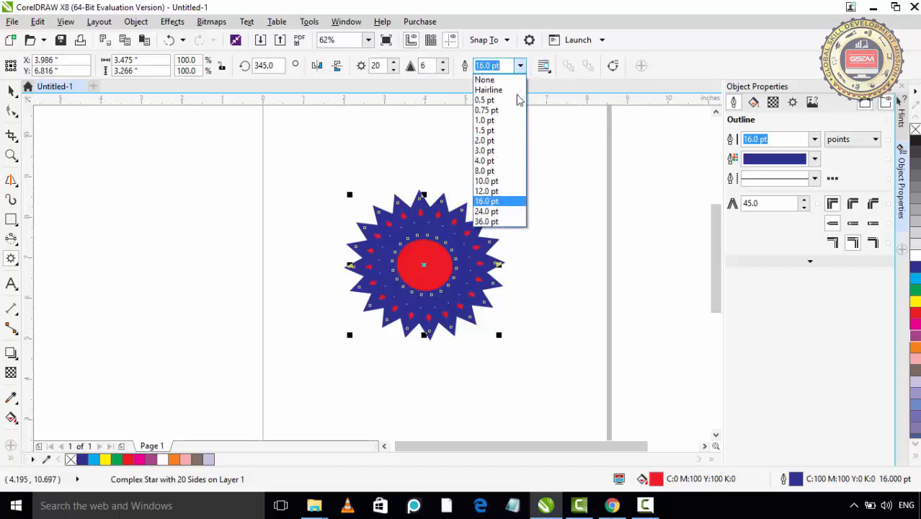
{"action": "left_click", "coordinate": [495, 140]}
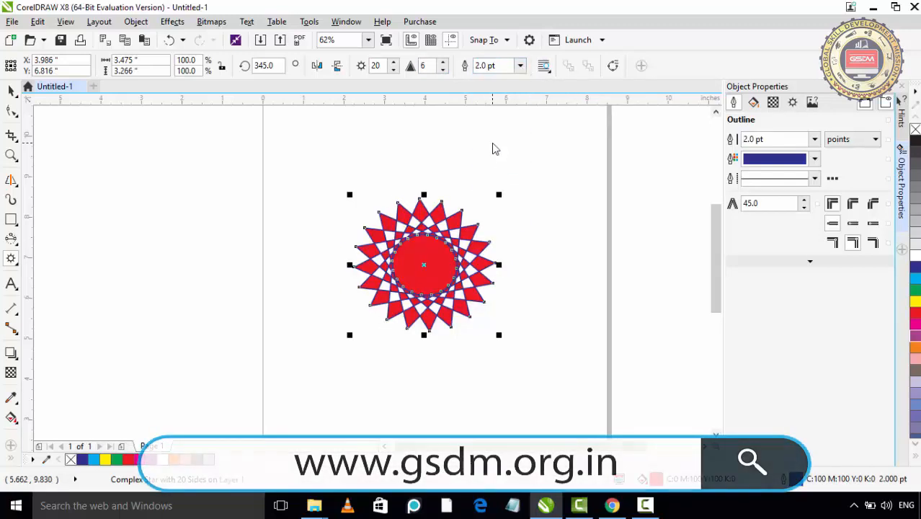
{"action": "left_click", "coordinate": [520, 66]}
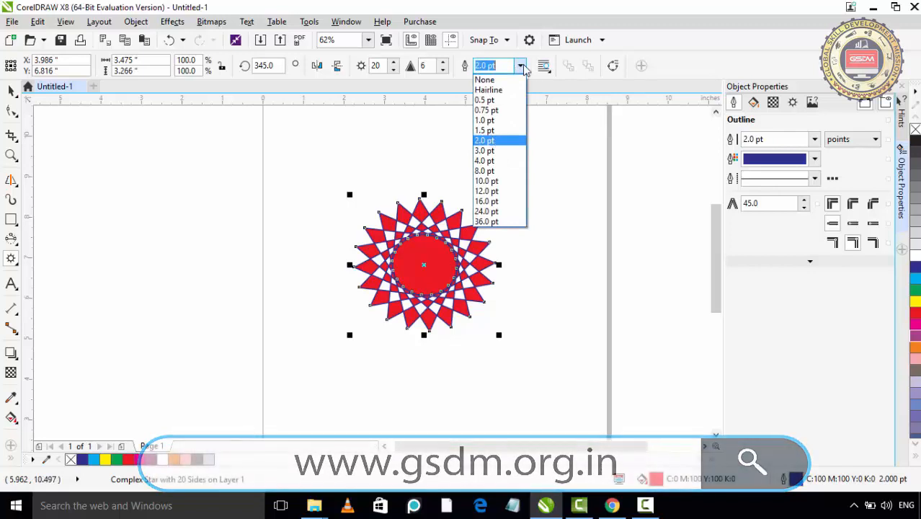
{"action": "left_click", "coordinate": [503, 130]}
{"action": "left_click", "coordinate": [523, 67]}
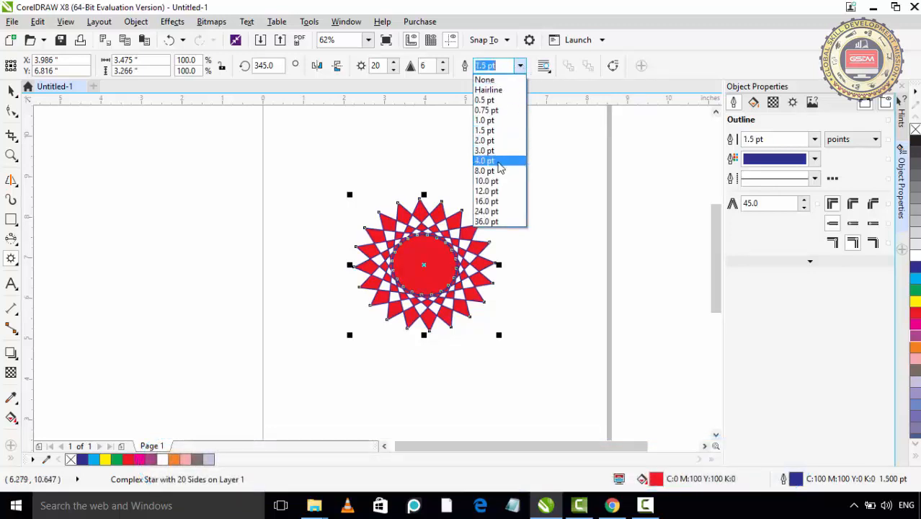
{"action": "left_click", "coordinate": [497, 161]}
{"action": "left_click", "coordinate": [520, 66]}
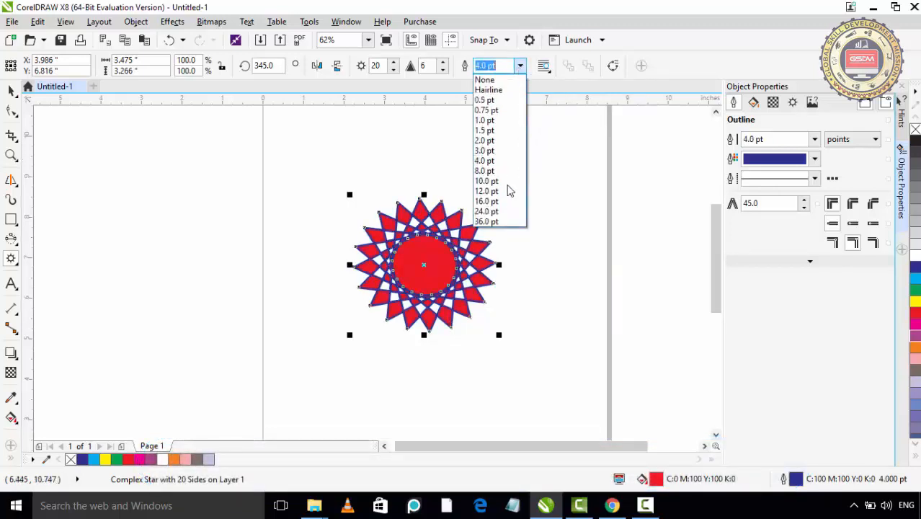
{"action": "left_click", "coordinate": [507, 191]}
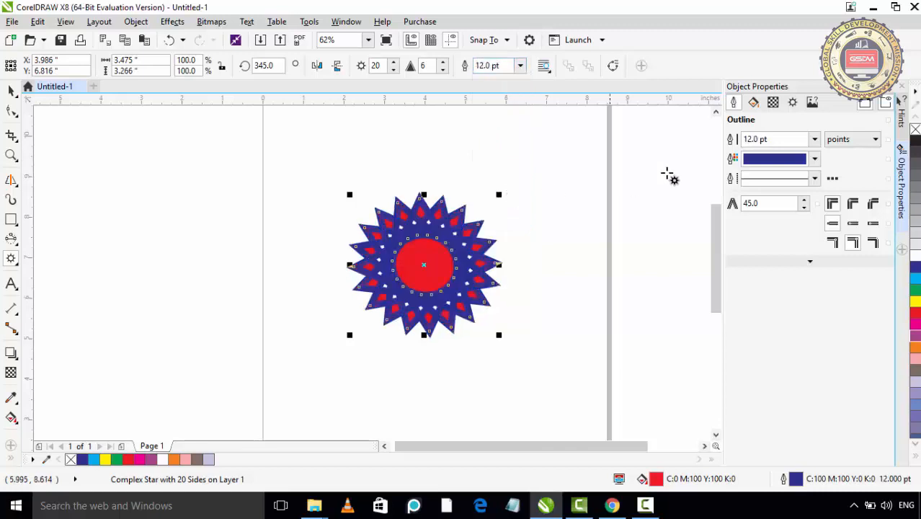
Try red and green outlines on the complex star, settling on a dark blue outline with a yellow fill
{"action": "right_click", "coordinate": [915, 319]}
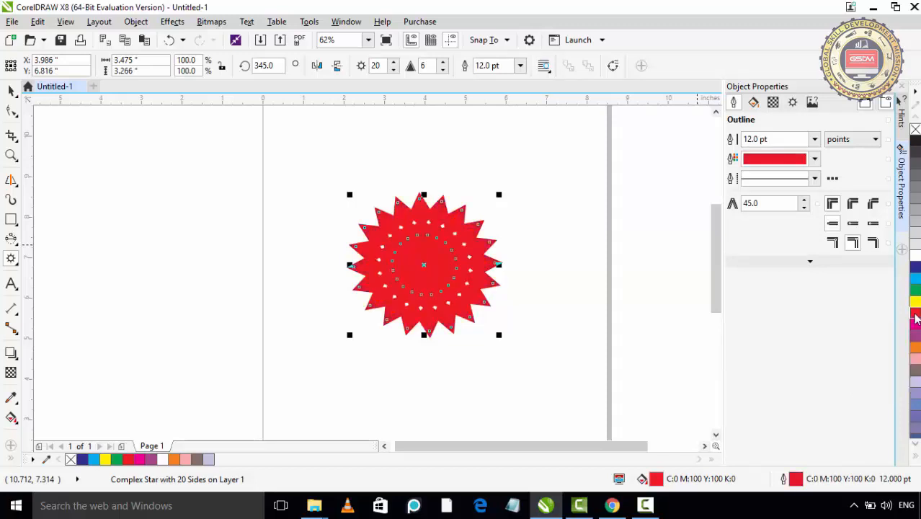
{"action": "right_click", "coordinate": [915, 289]}
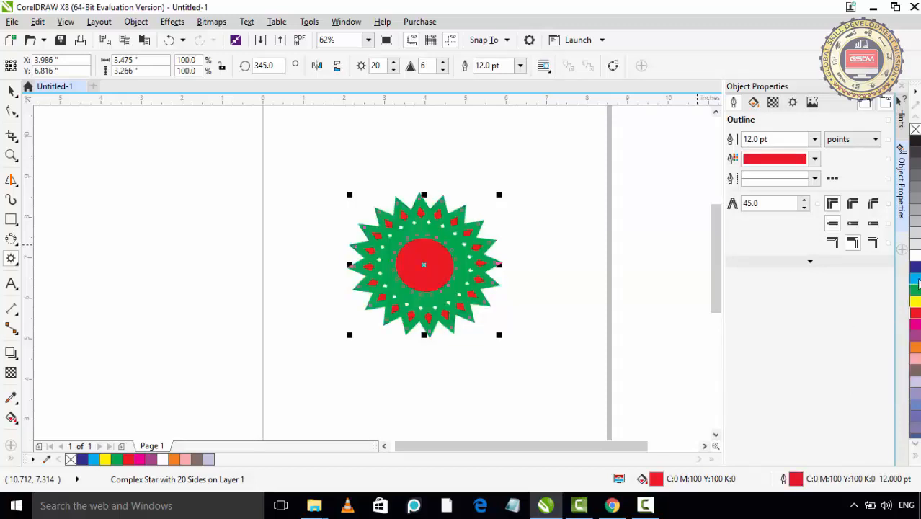
{"action": "right_click", "coordinate": [916, 267]}
{"action": "left_click", "coordinate": [916, 302]}
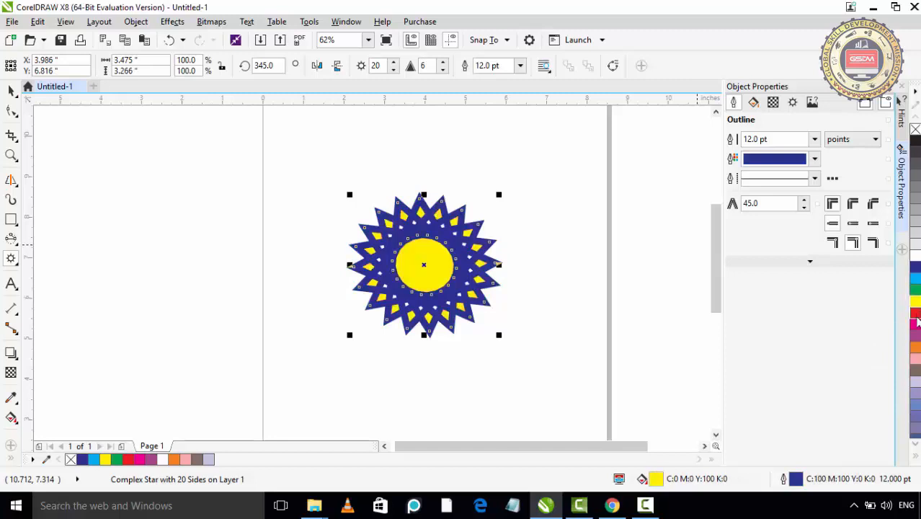
Try a purple fill on the complex star and settle on a red fill
{"action": "left_click", "coordinate": [916, 314]}
{"action": "left_click", "coordinate": [915, 338]}
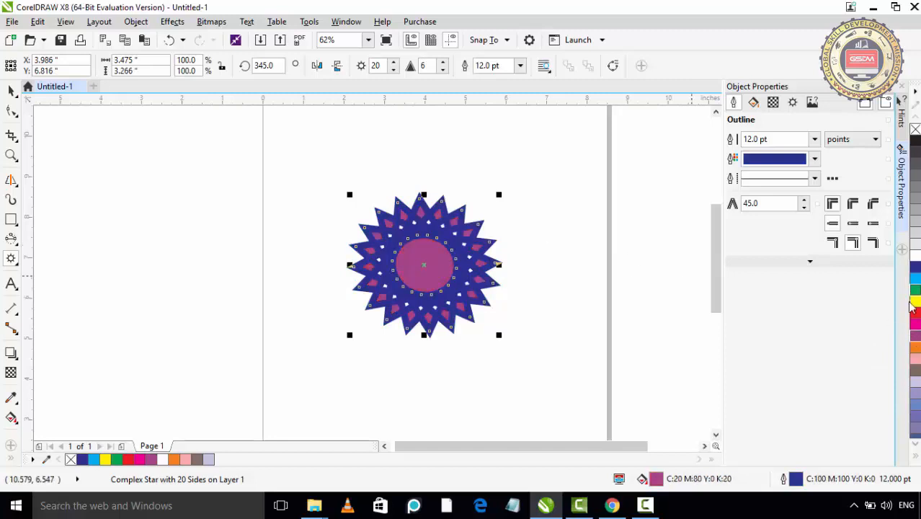
{"action": "left_click", "coordinate": [915, 313]}
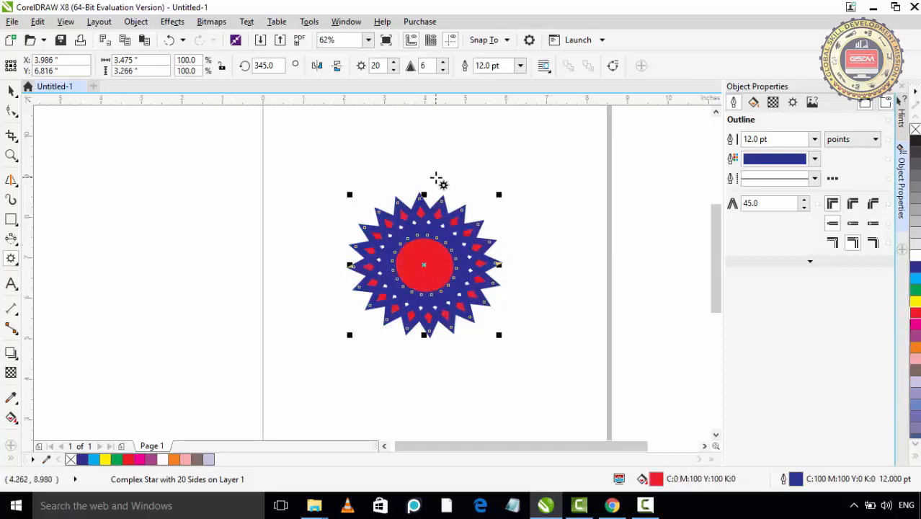
Convert the complex star to curves and pull four neighbouring tip nodes on its upper-left side outward into long spikes
{"action": "left_click", "coordinate": [613, 65]}
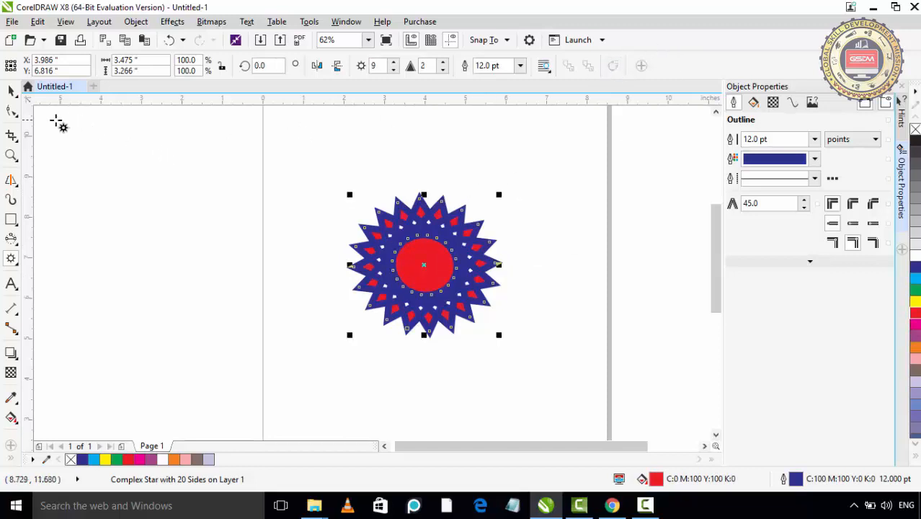
{"action": "left_click", "coordinate": [10, 111]}
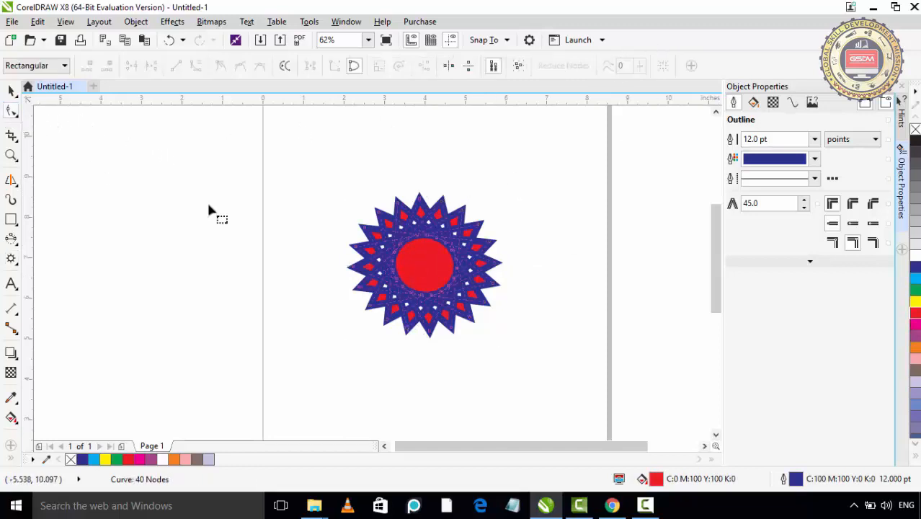
{"action": "left_click_drag", "start_coordinate": [379, 214], "coordinate": [365, 167]}
{"action": "left_click_drag", "start_coordinate": [365, 232], "coordinate": [335, 173]}
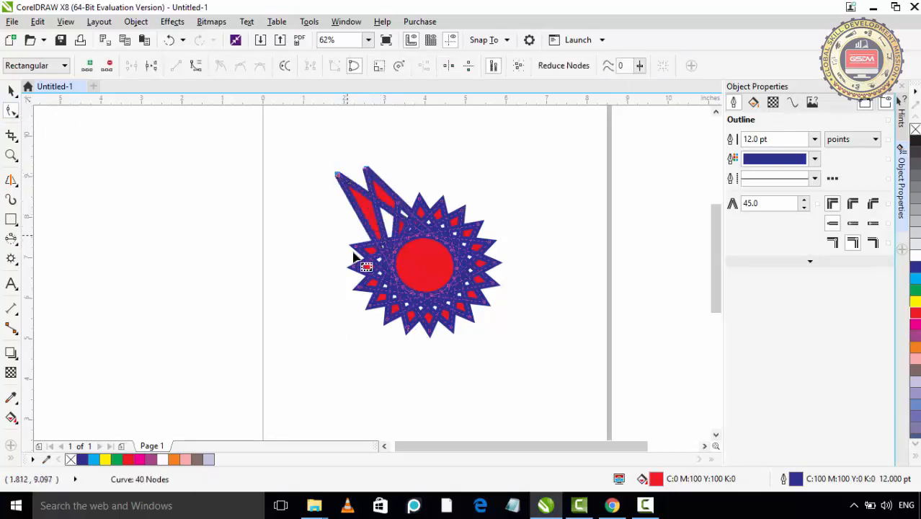
{"action": "left_click_drag", "start_coordinate": [337, 226], "coordinate": [309, 193]}
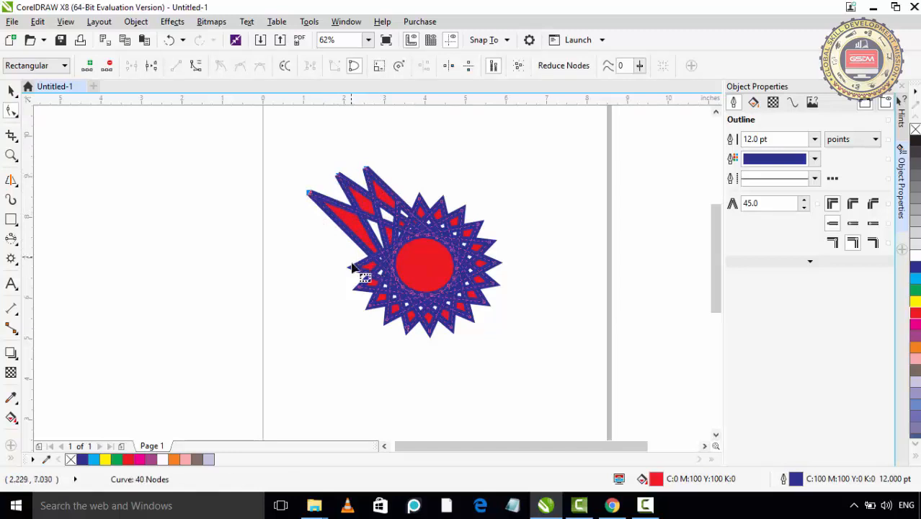
{"action": "left_click_drag", "start_coordinate": [353, 267], "coordinate": [274, 190]}
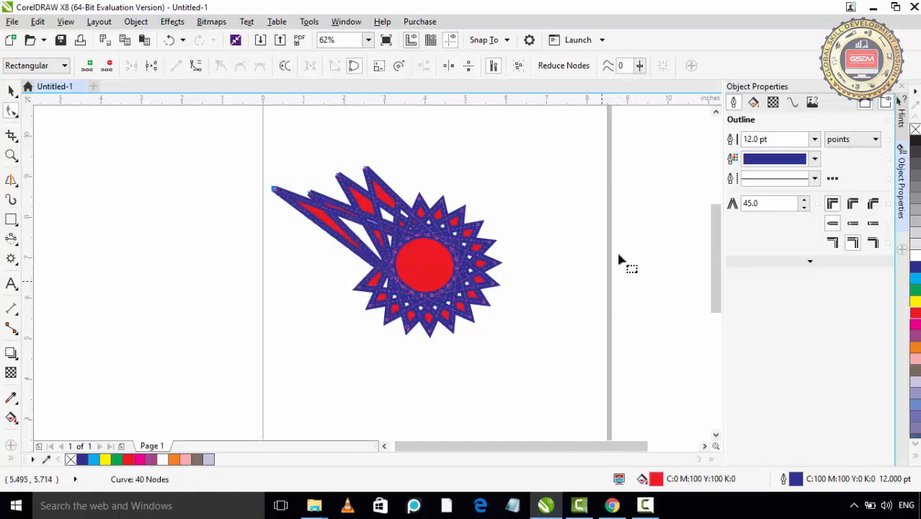